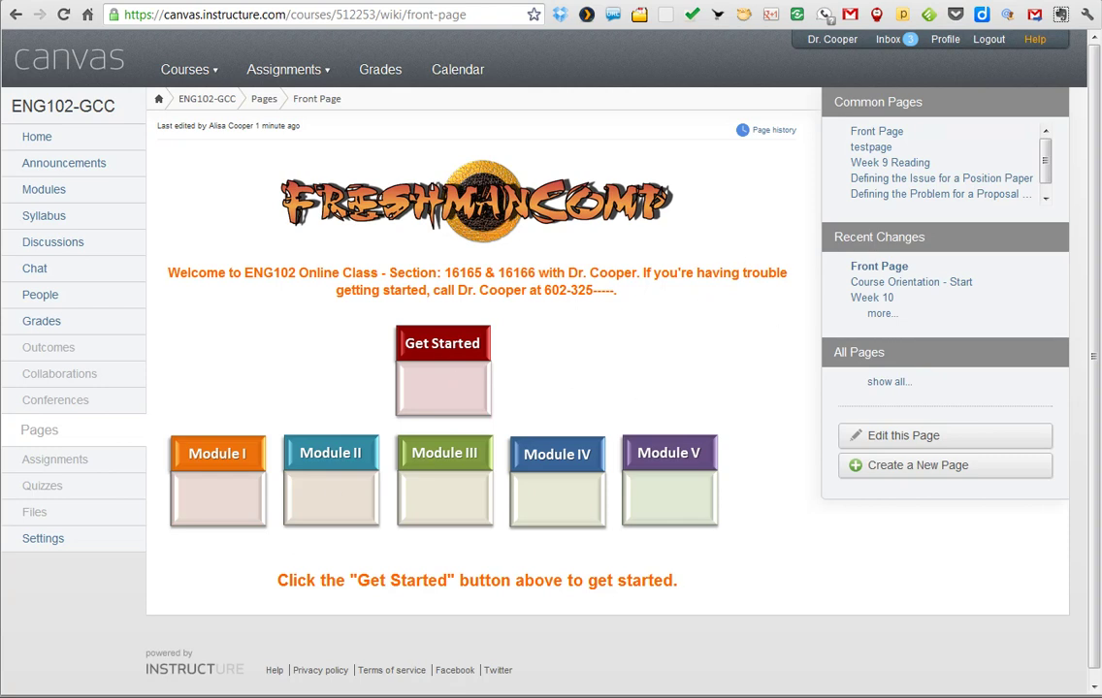
Switch to Presentation1 in PowerPoint, reposition its window and add a new slide after slide 3.
mouse_move(223, 696)
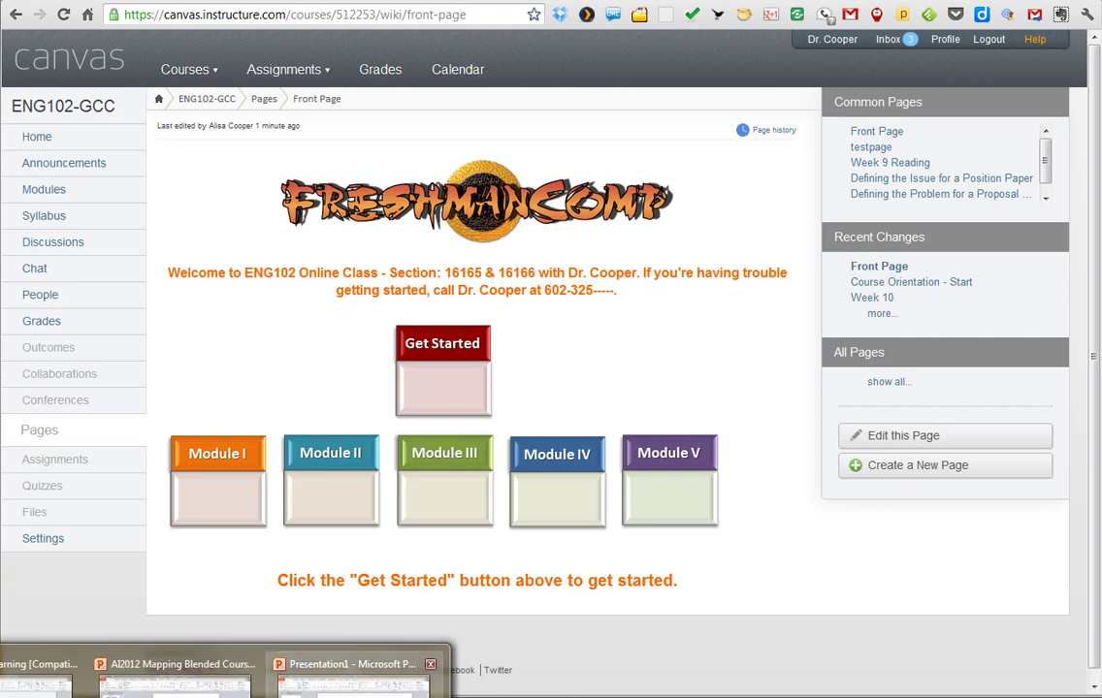
click(354, 669)
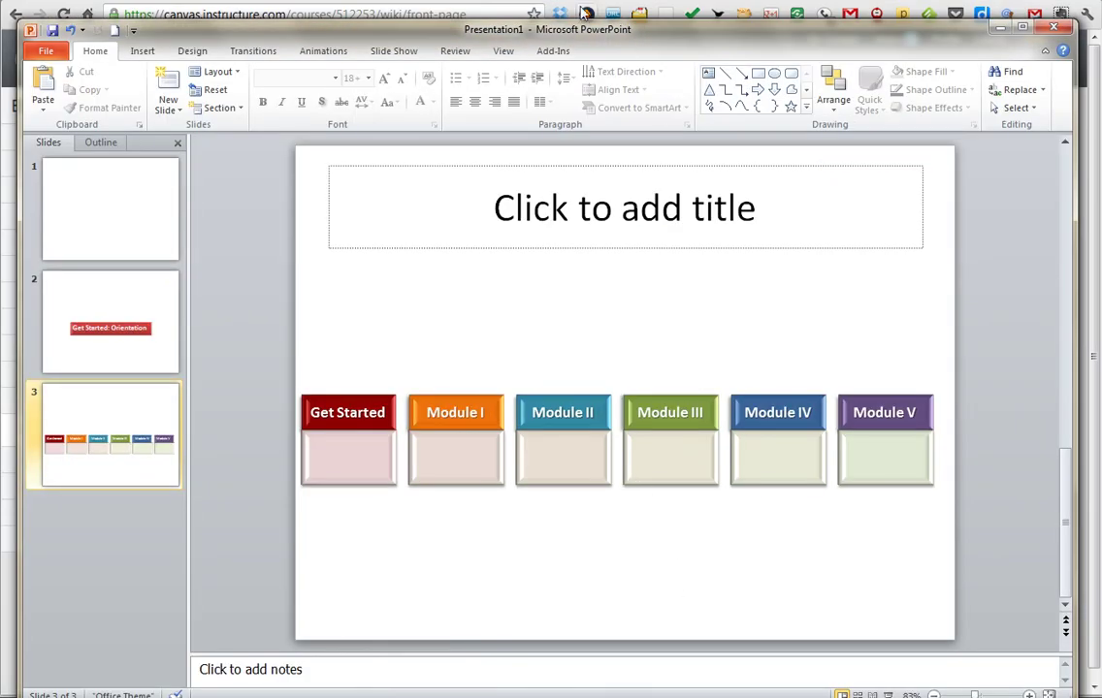
drag(448, 37, 422, 19)
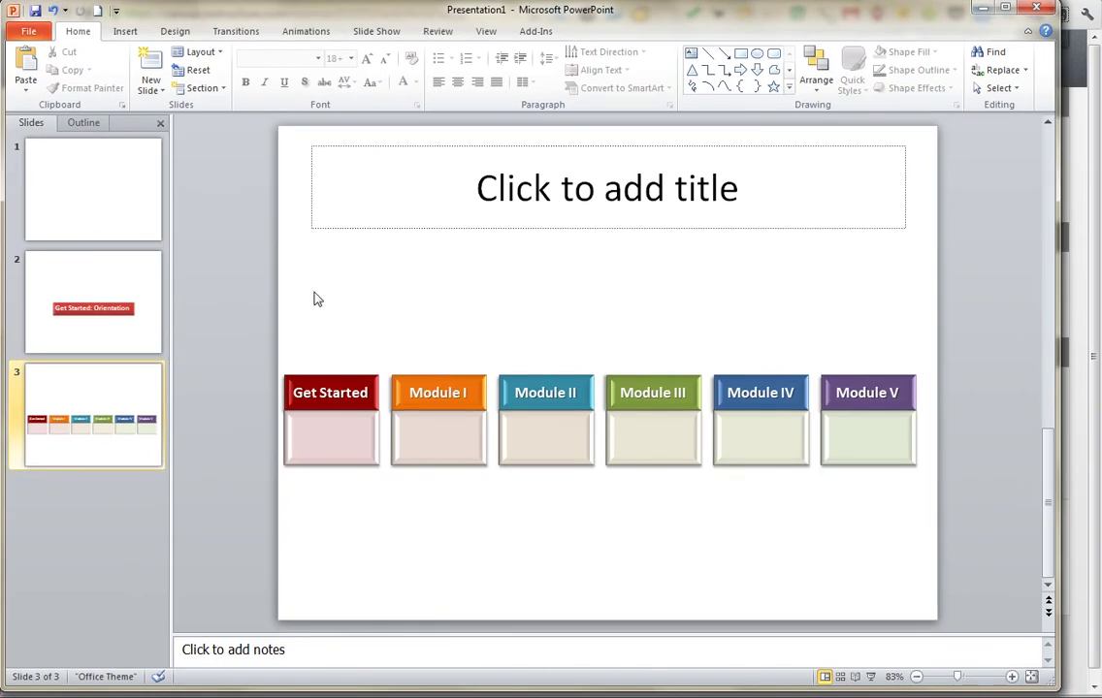
click(151, 70)
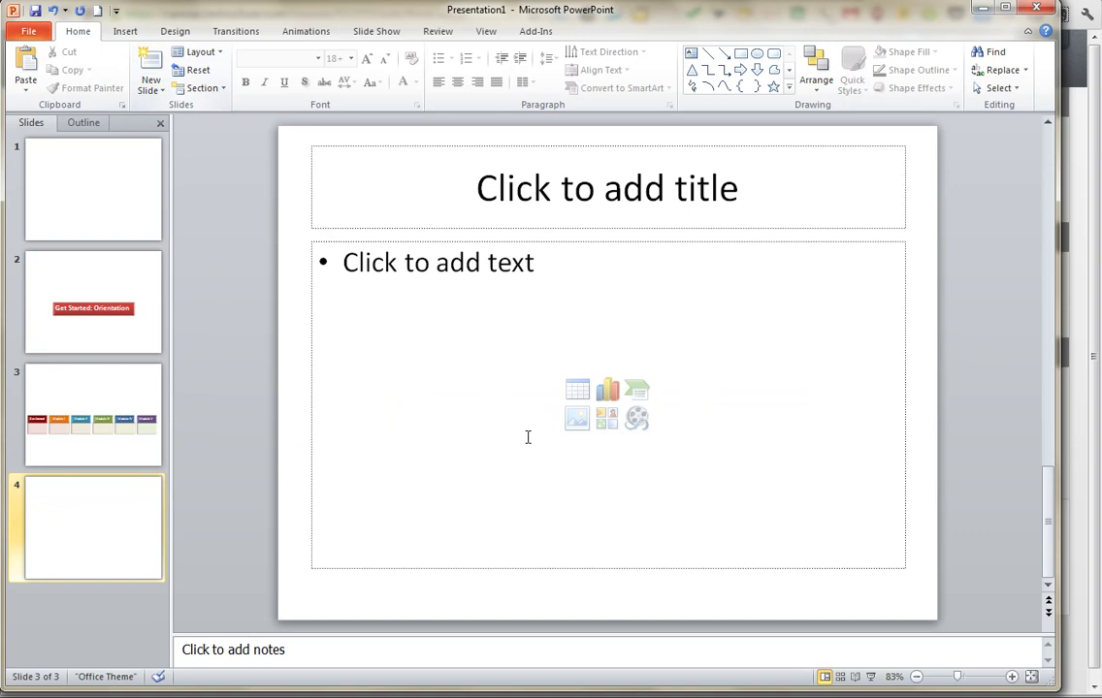
Enter four bullets in the new slide's content area: Text 1, Text 2, Text 3 and Text 4.
click(464, 264)
text(text 1)
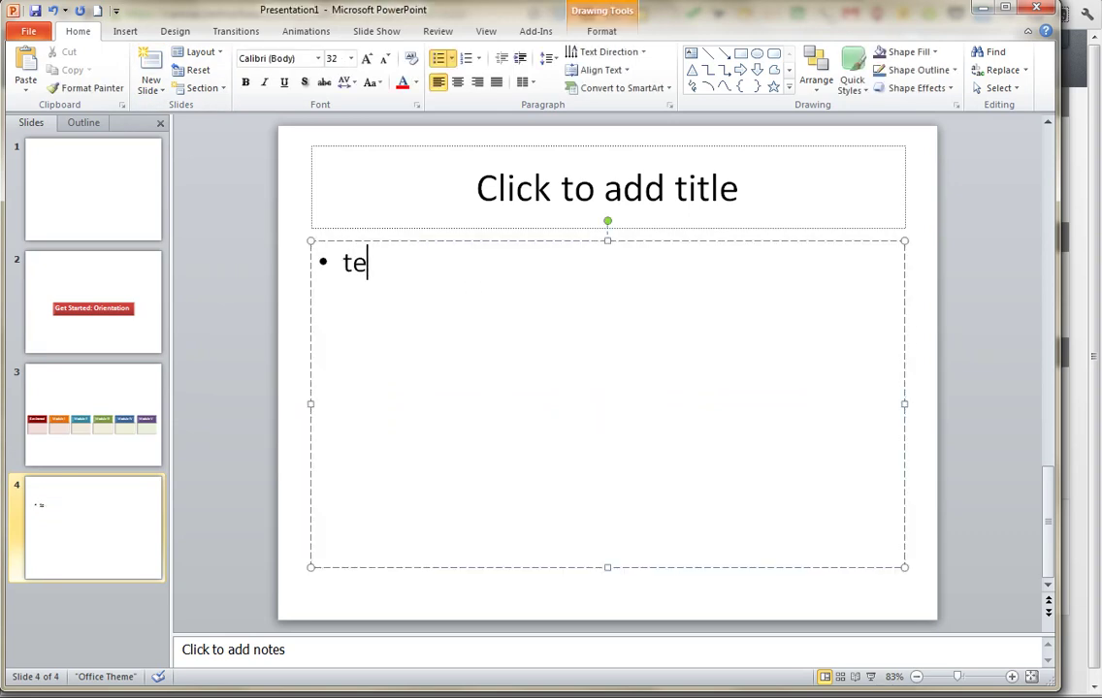
key(Return)
text(text 2)
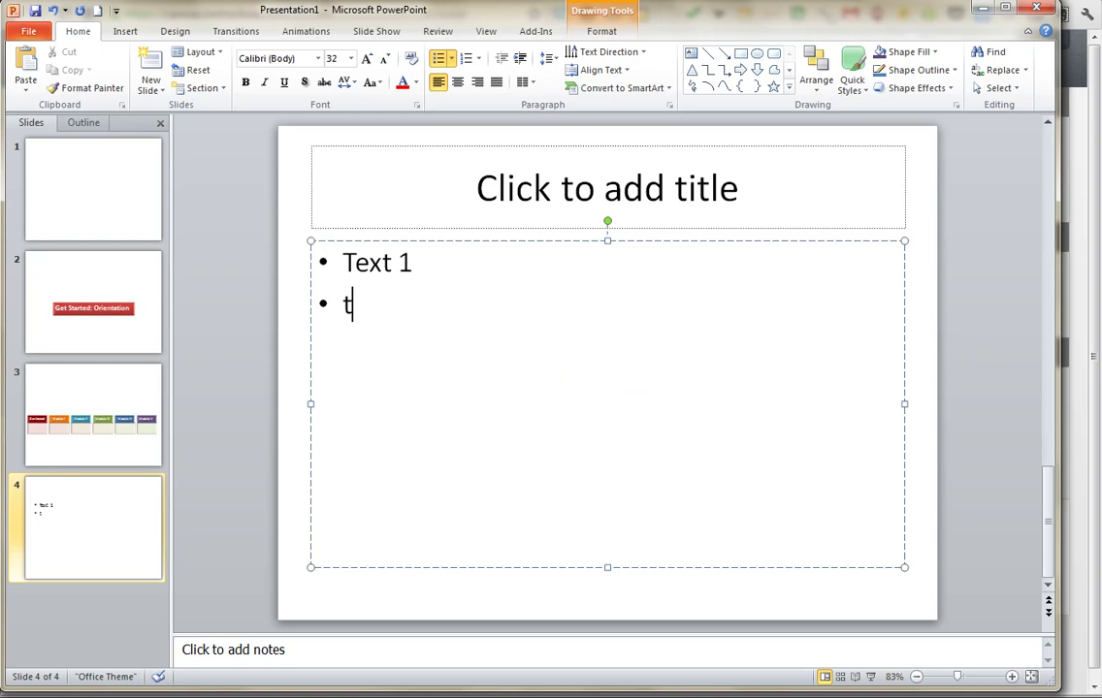
key(Return)
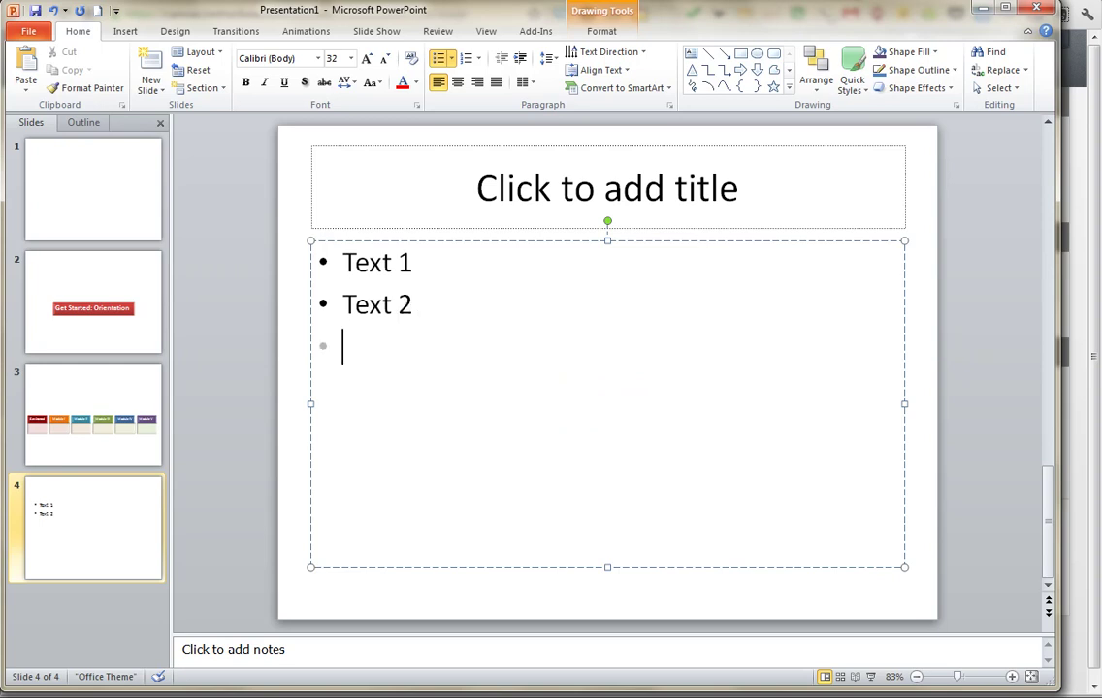
text(text 3)
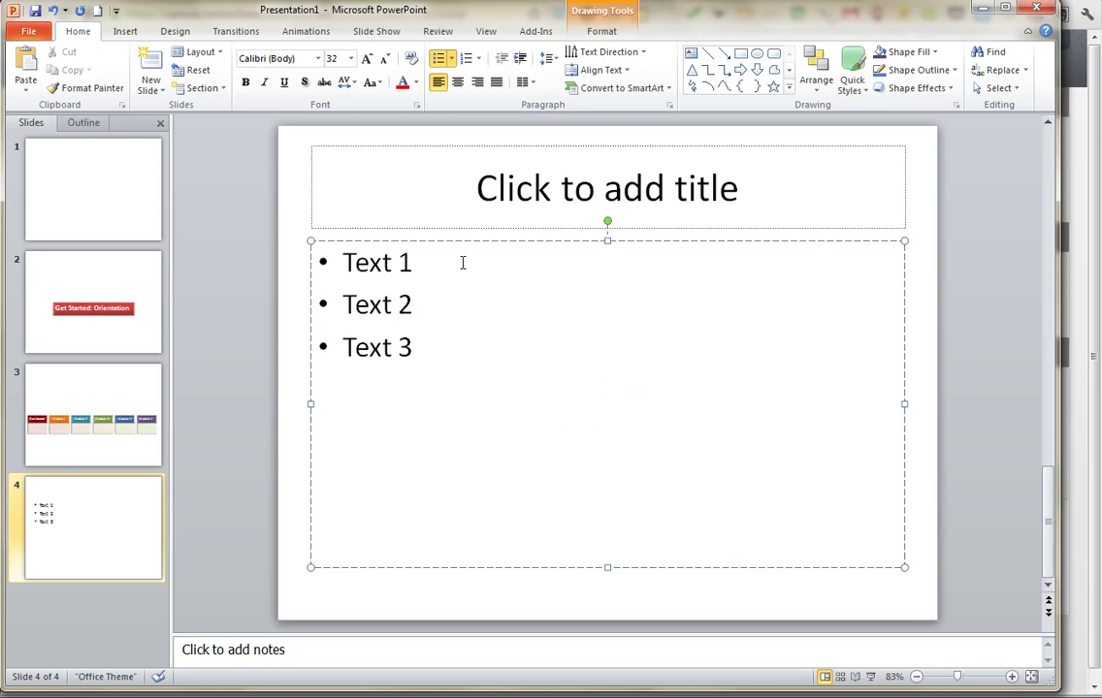
key(Return)
text(text 4)
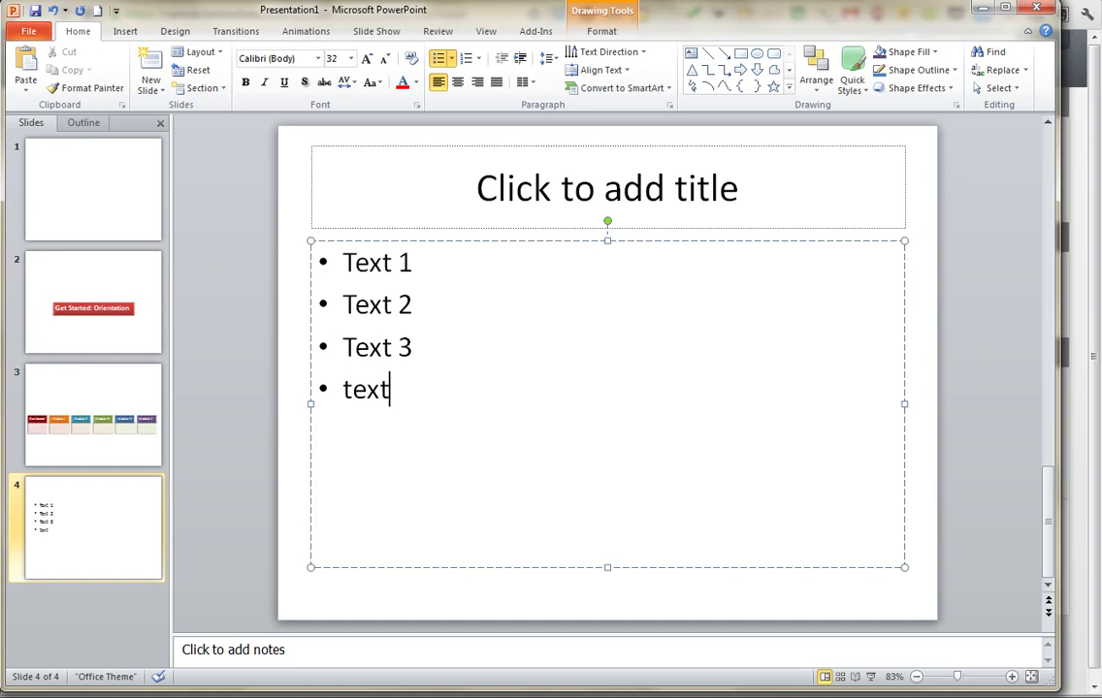
Convert the four bullets to a Basic Block List SmartArt graphic and shrink its frame until the blocks form a single row.
key(ctrl+a)
right_click(372, 305)
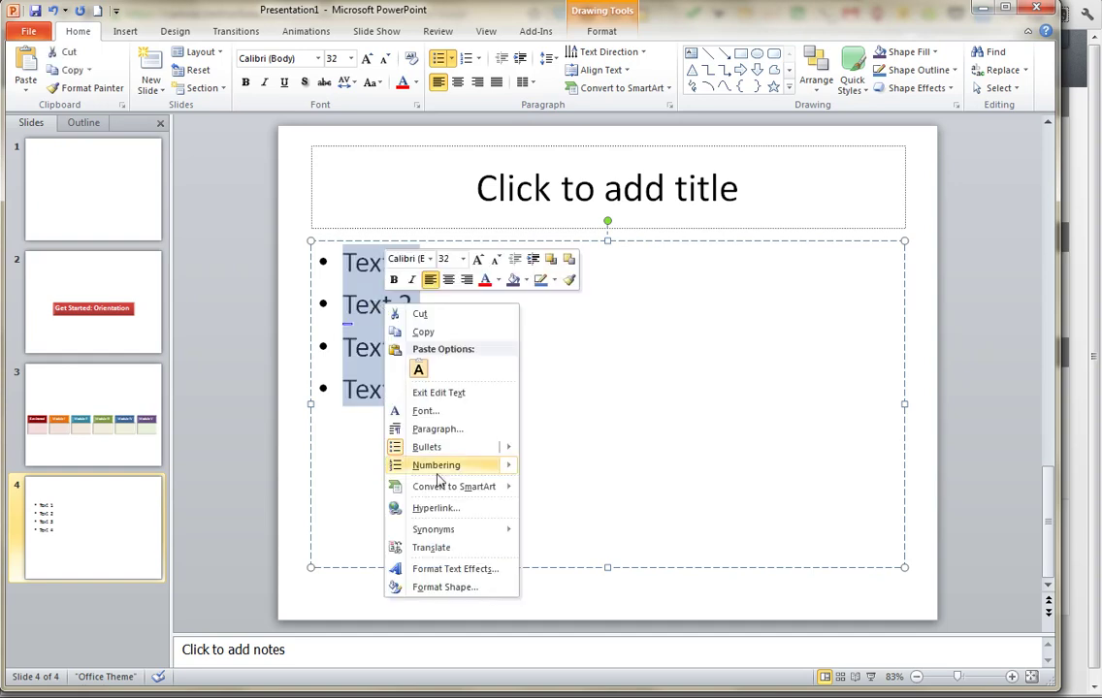
mouse_move(451, 490)
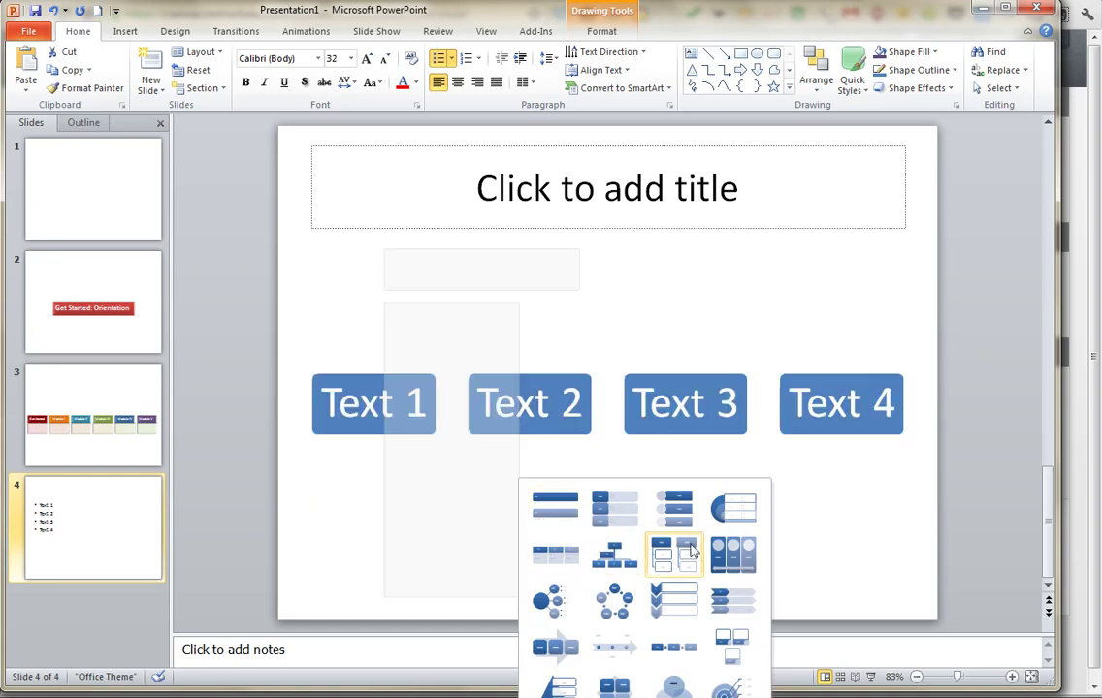
click(582, 695)
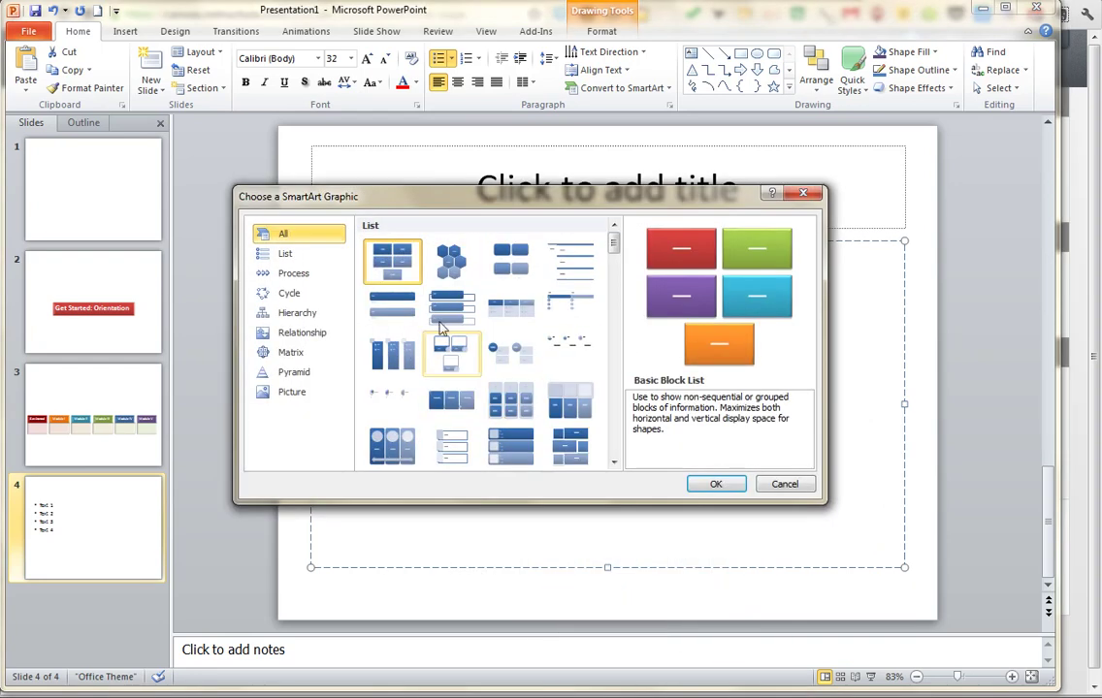
click(715, 483)
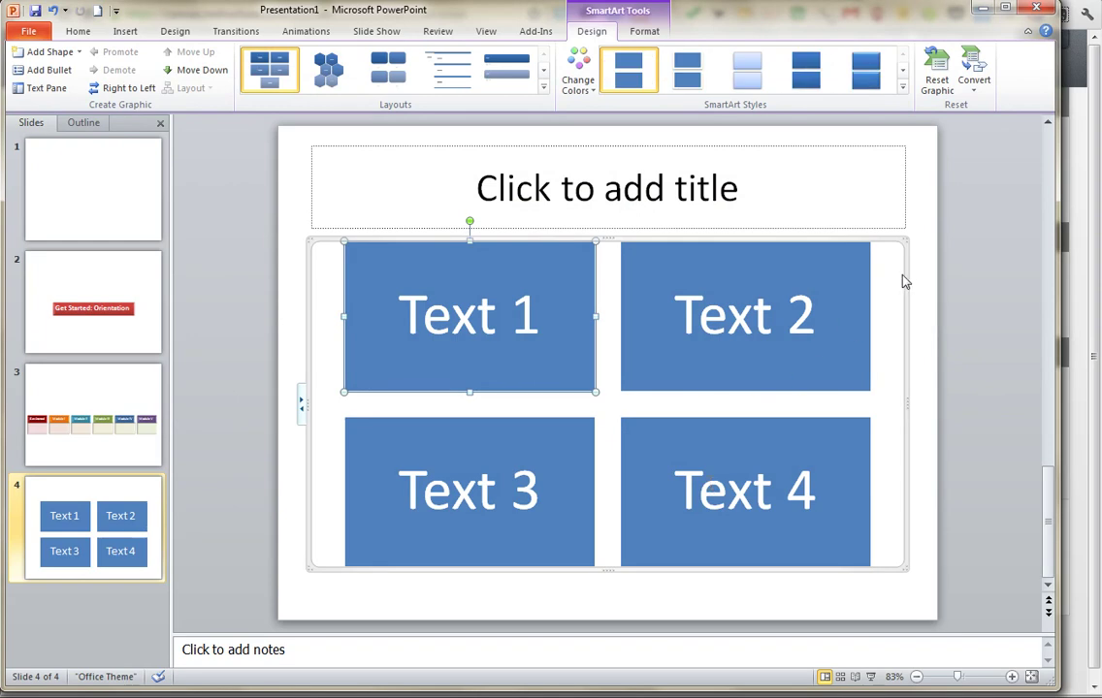
click(904, 239)
drag(904, 238, 892, 396)
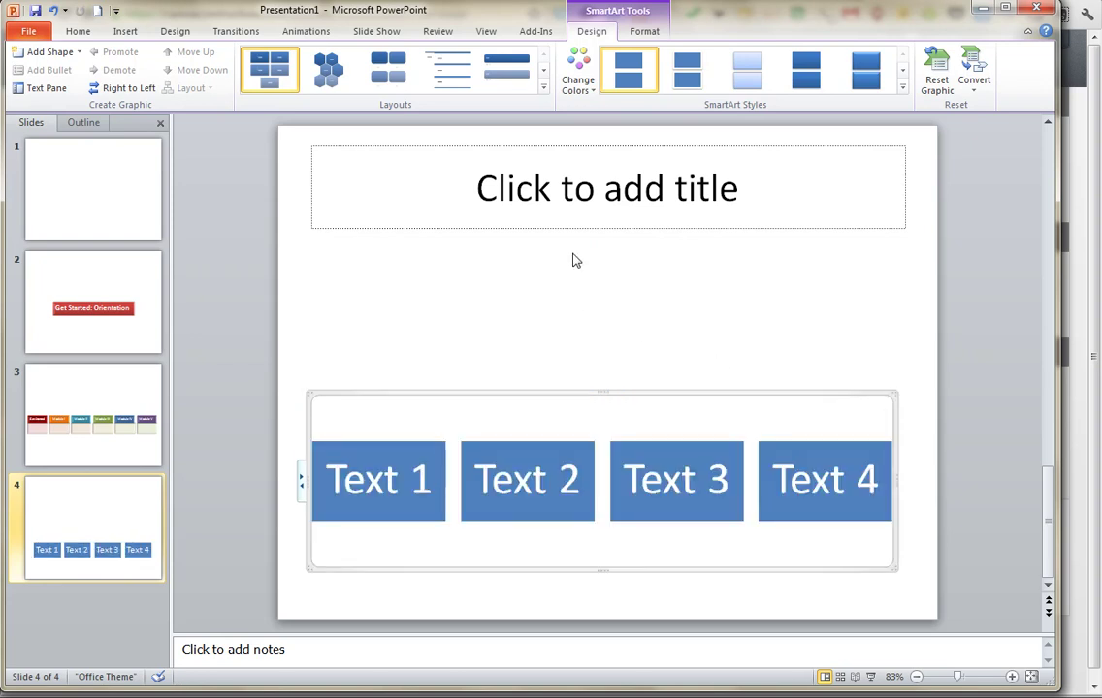
Apply the second 3-D SmartArt style to the graphic and recolor it with the first Colorful scheme.
click(902, 86)
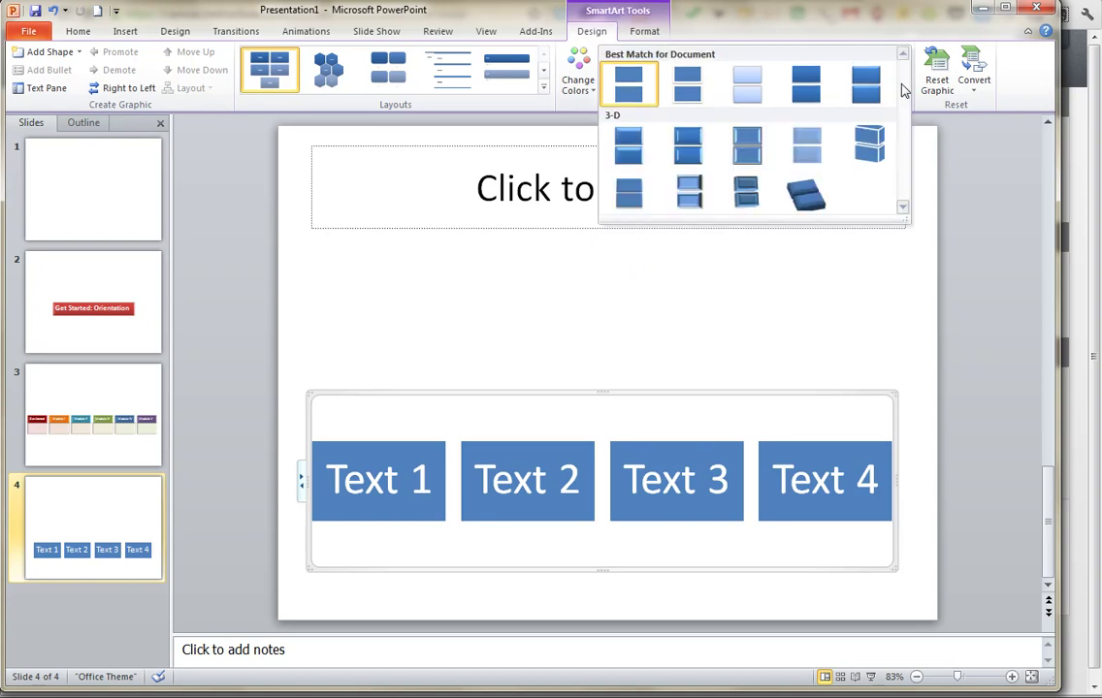
click(689, 146)
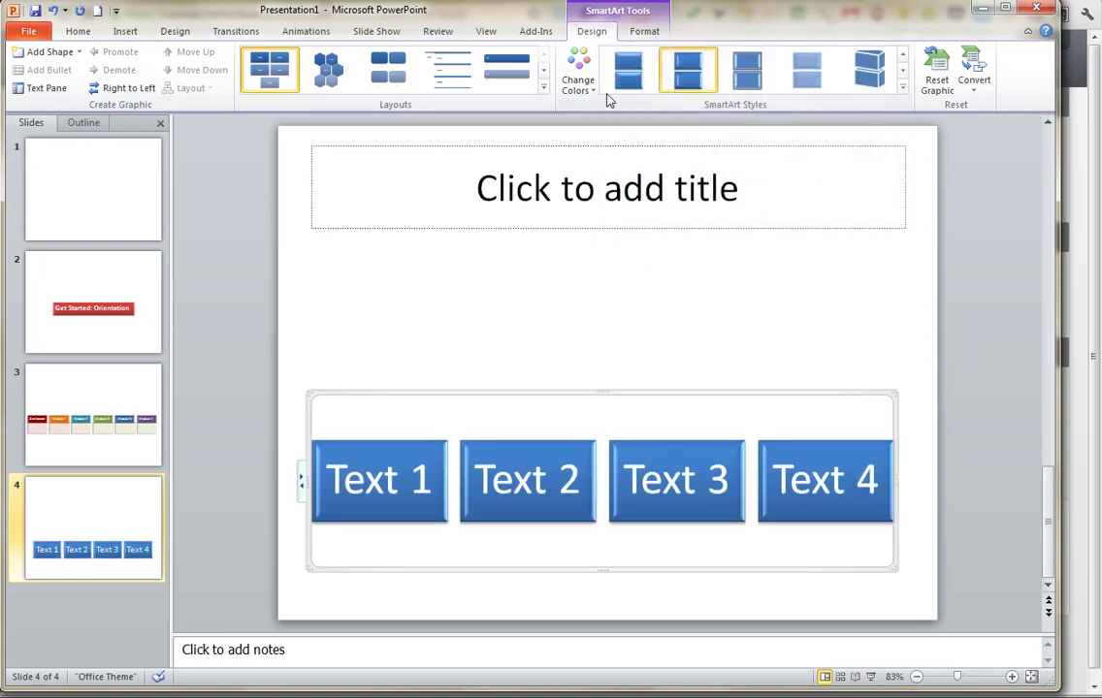
click(582, 86)
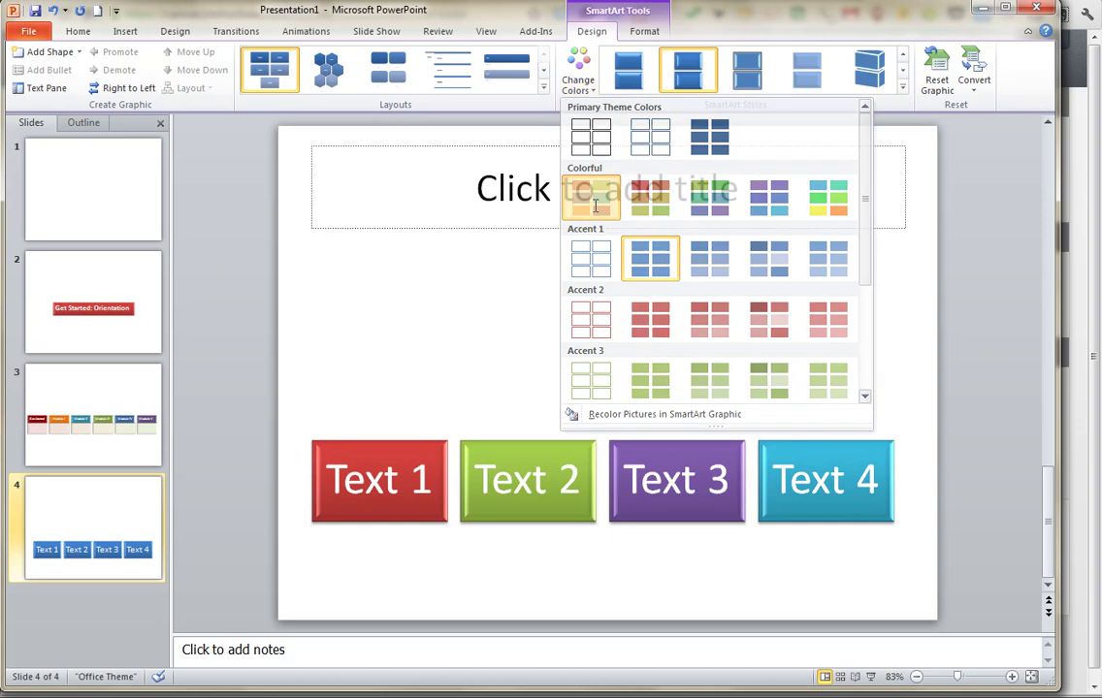
click(595, 204)
Format the labels of the Text 1 and Text 2 blocks as bold with a text shadow.
click(373, 488)
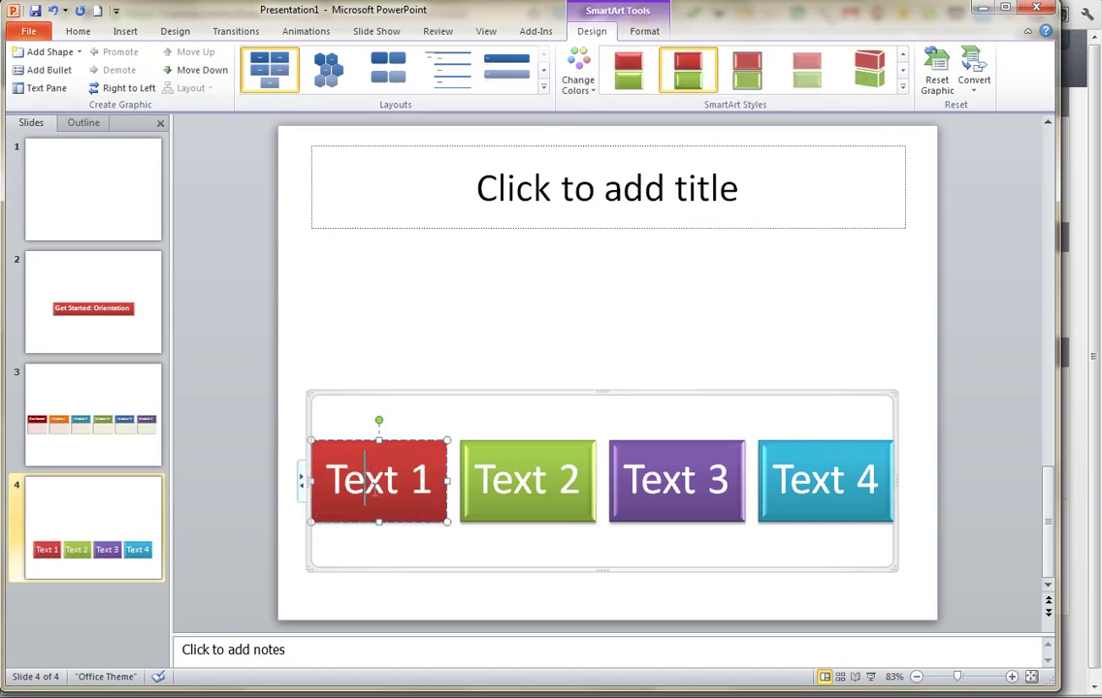
triple_click(370, 485)
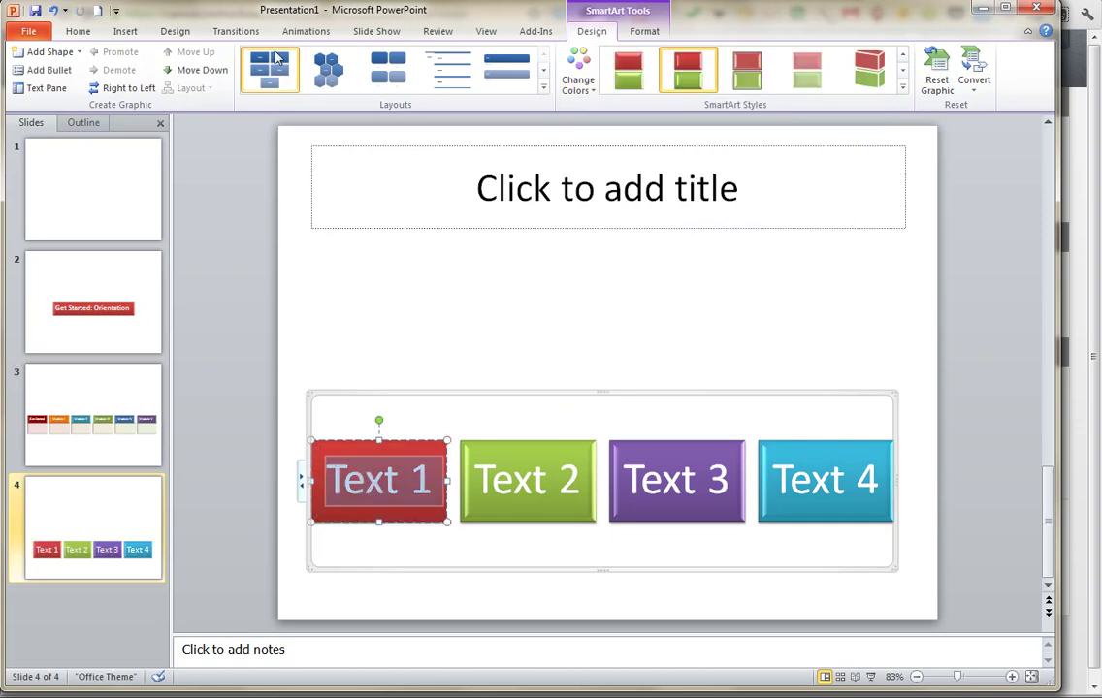
click(73, 31)
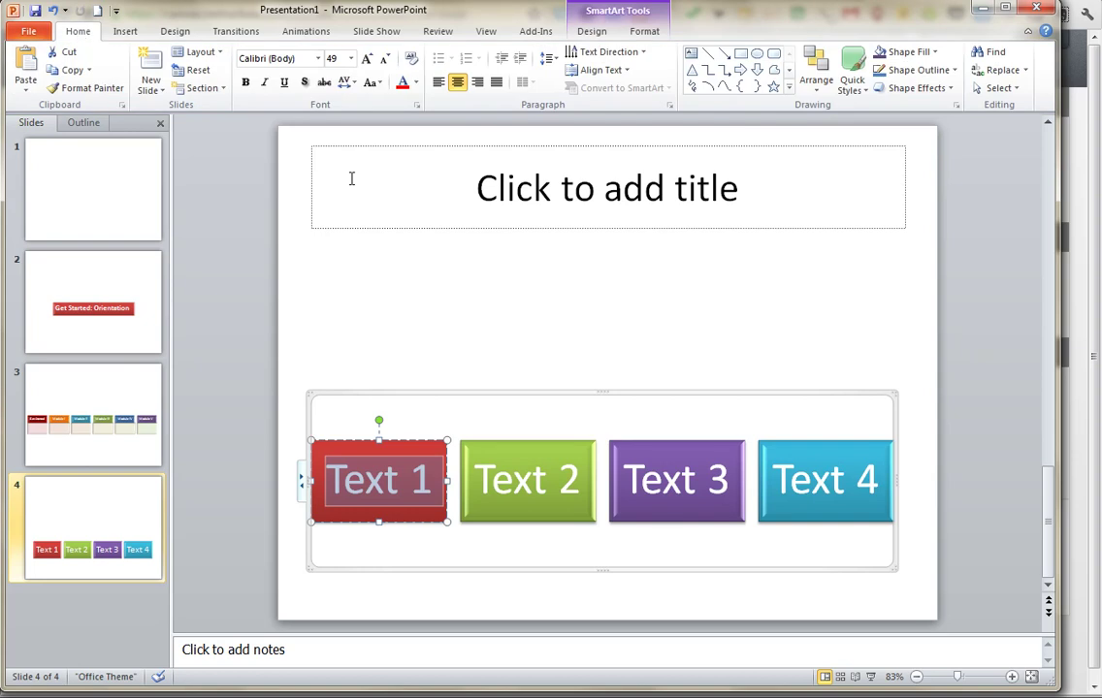
click(246, 85)
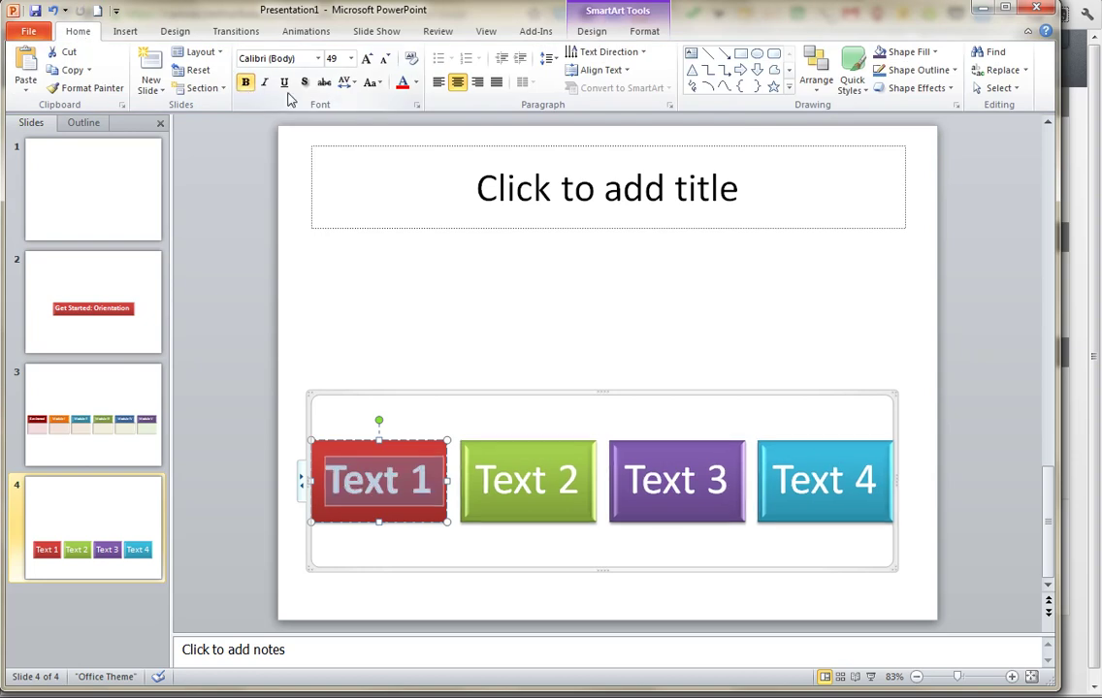
click(543, 490)
triple_click(514, 485)
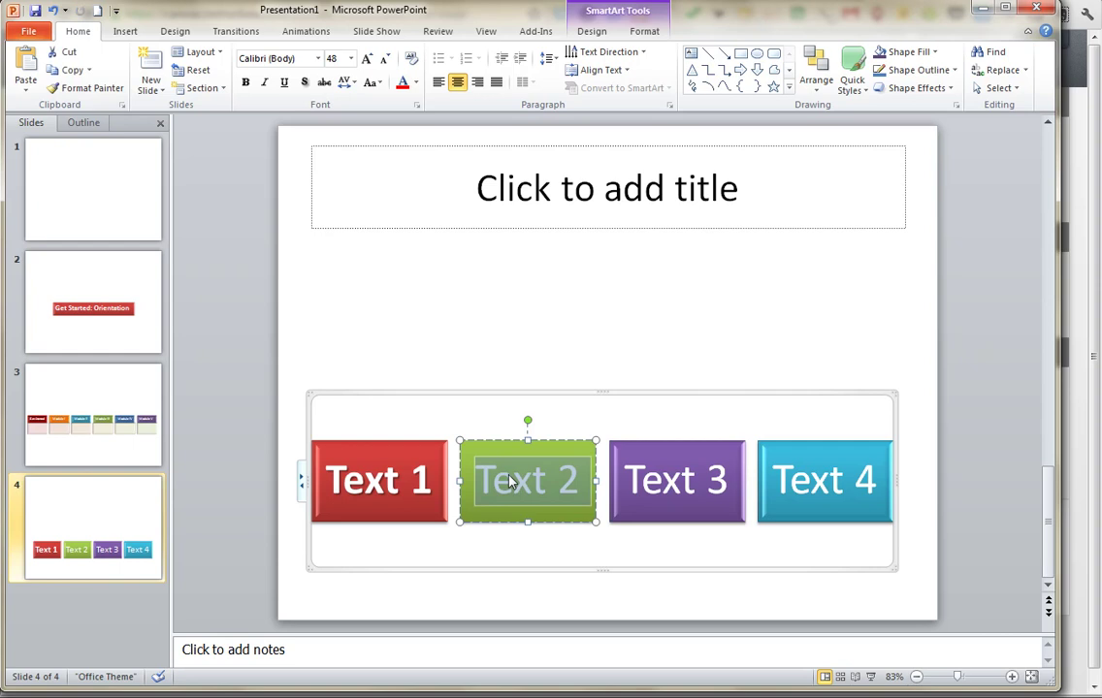
click(246, 83)
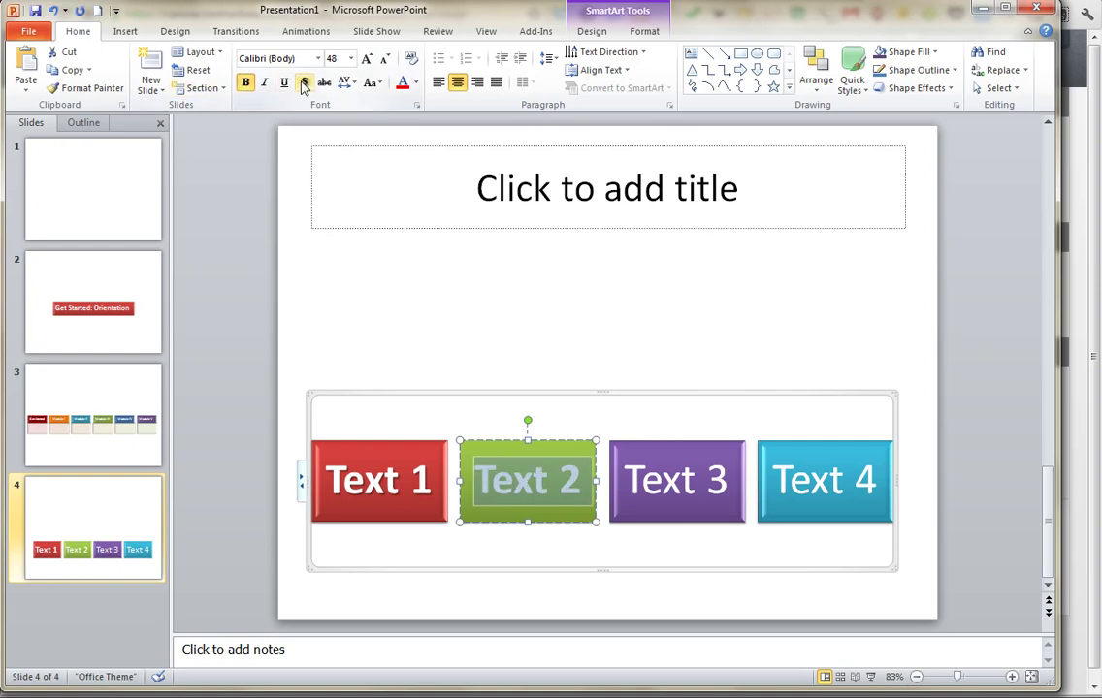
click(305, 83)
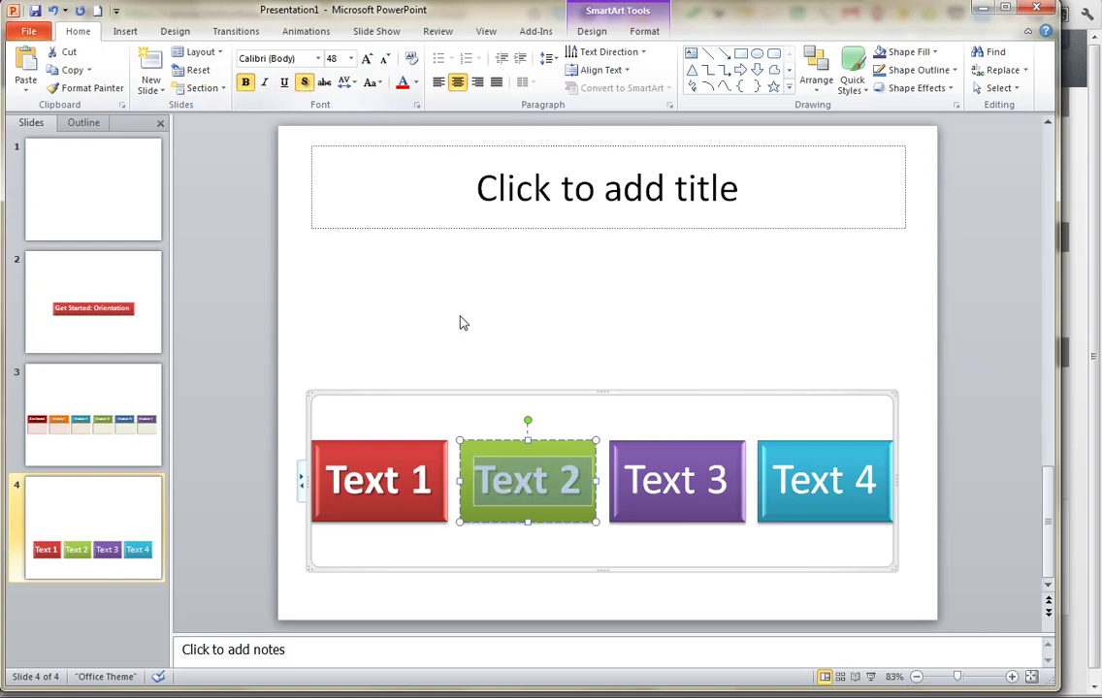
click(538, 592)
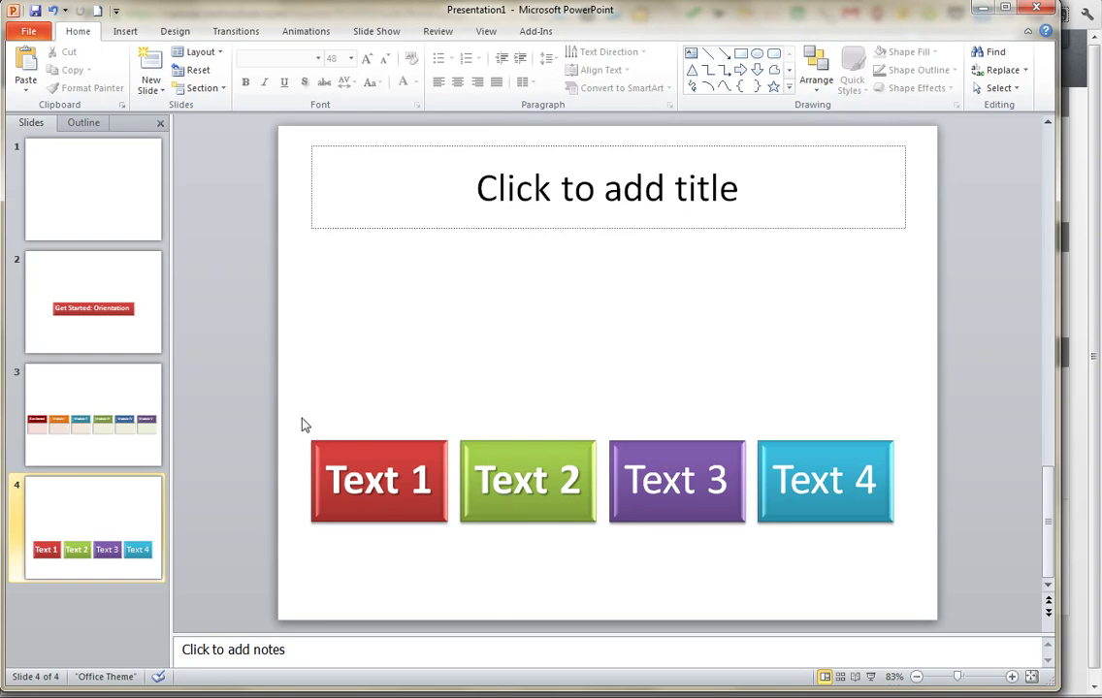
drag(302, 433, 455, 541)
drag(460, 441, 600, 543)
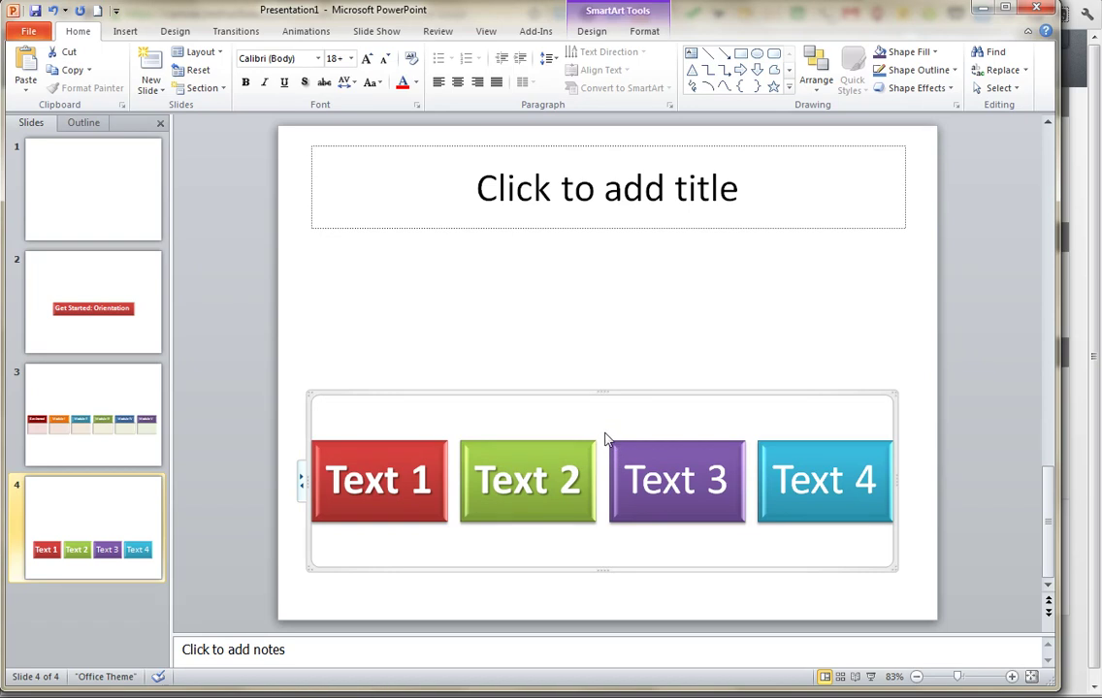
drag(606, 438, 750, 537)
Return to the Canvas course in the browser and create a new page titled testerase.
click(983, 7)
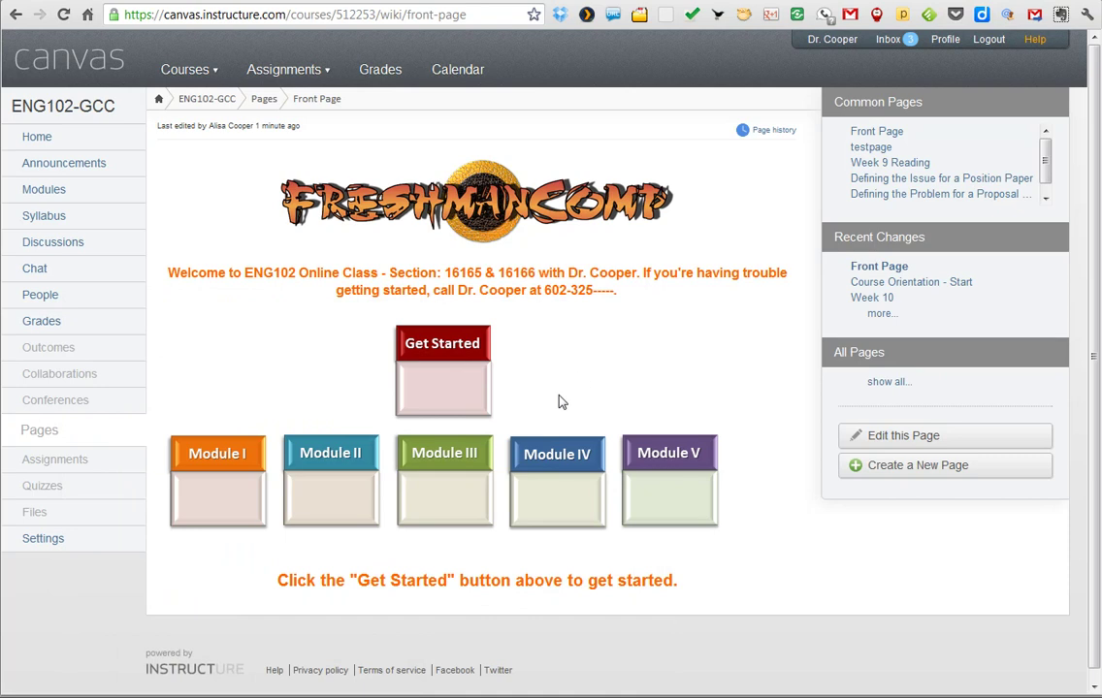
click(928, 472)
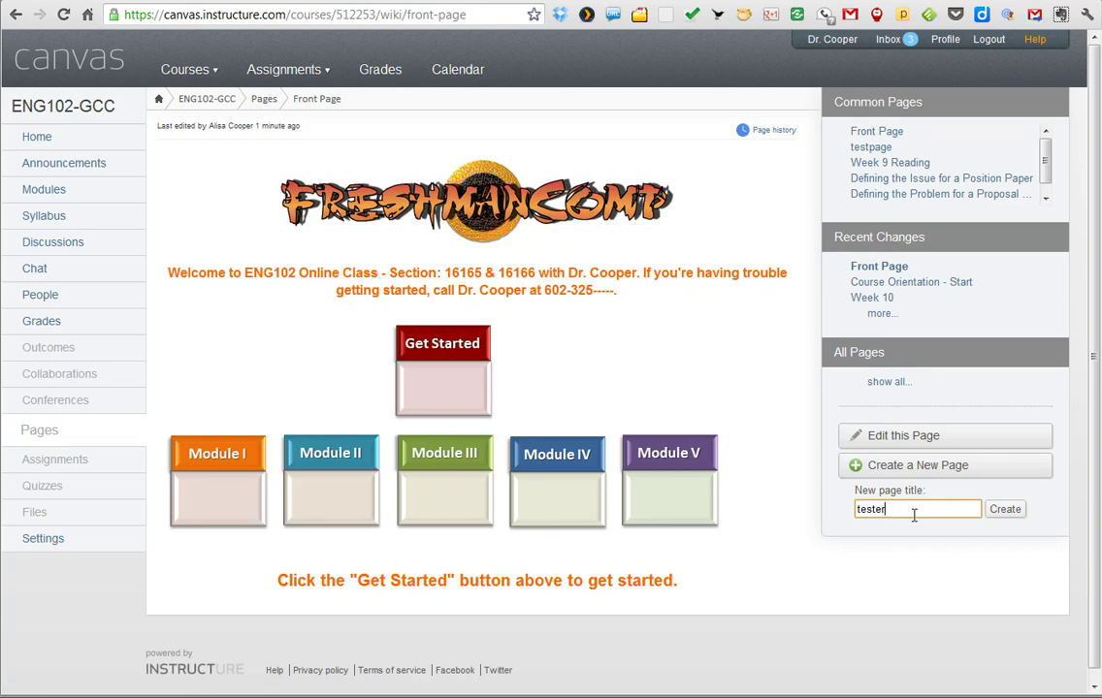
click(1003, 511)
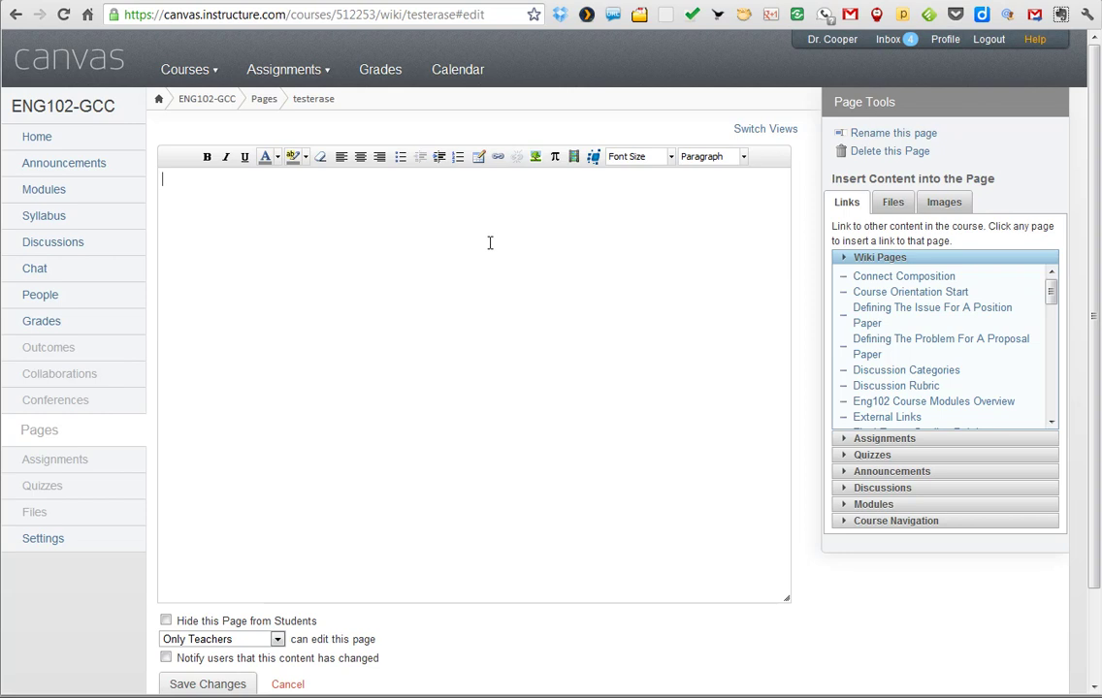
Insert a center-aligned table with 4 columns and 1 row into the page.
click(479, 158)
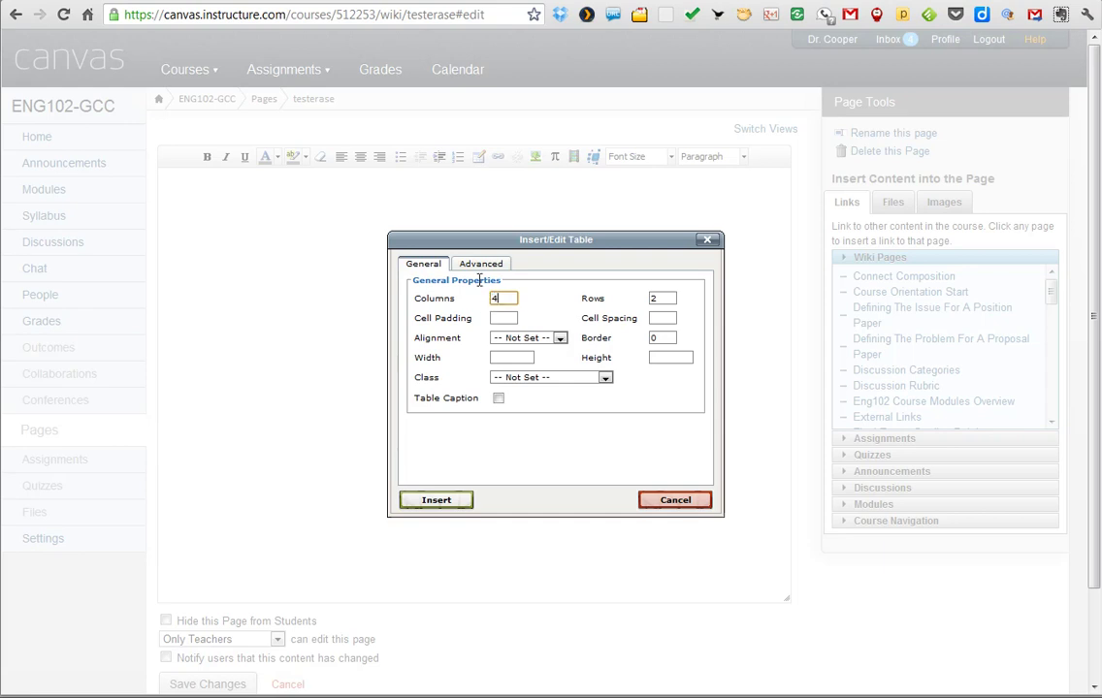
double_click(653, 303)
text(1)
click(559, 339)
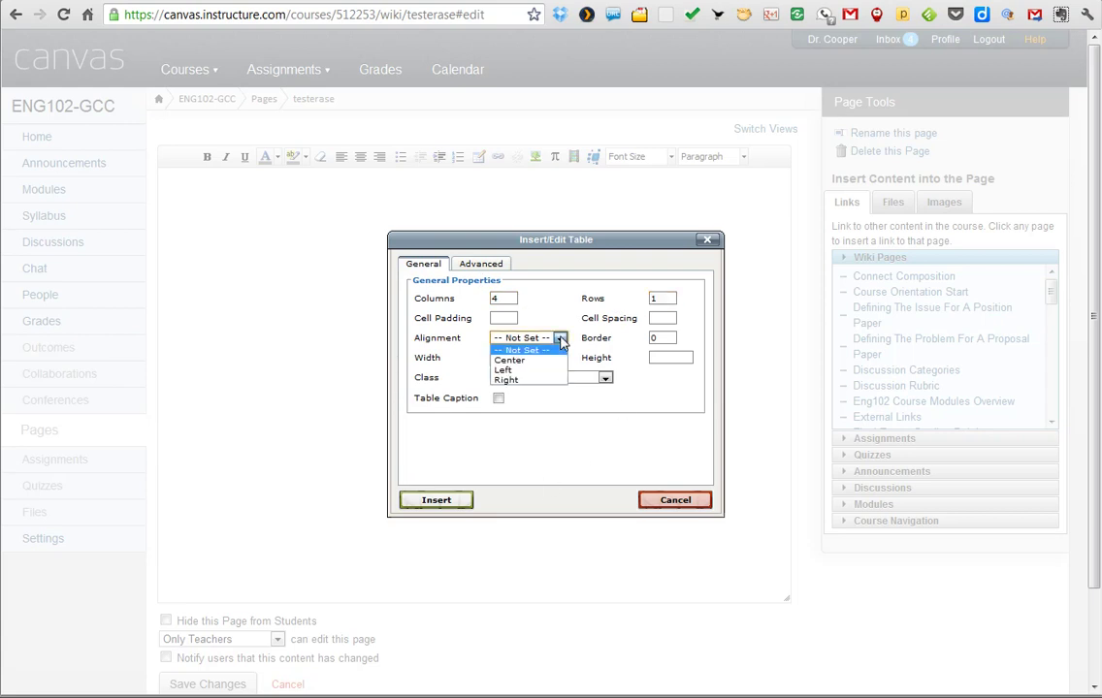
click(511, 361)
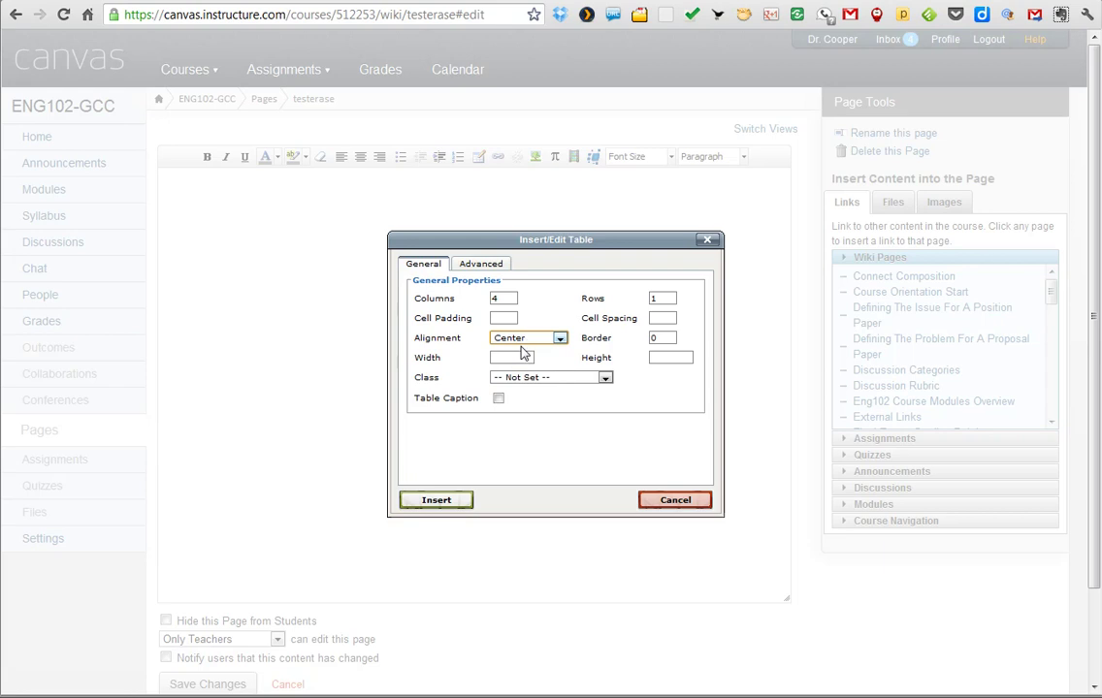
click(435, 500)
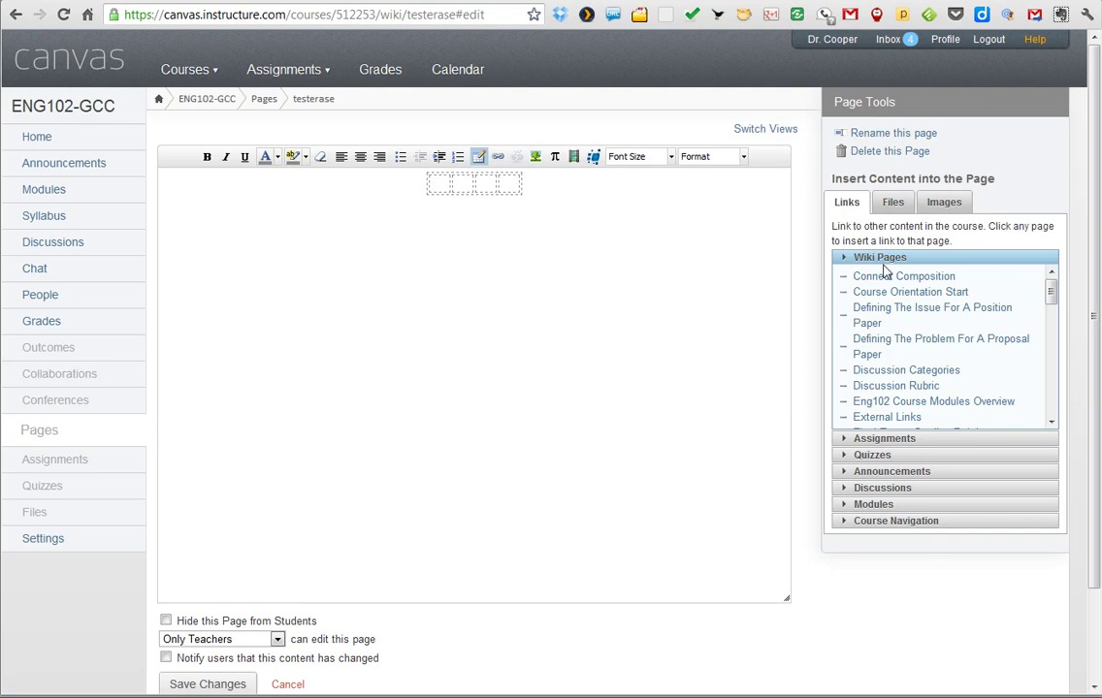
Open the course's image library and look over the desktop files available for uploading a new image.
click(936, 201)
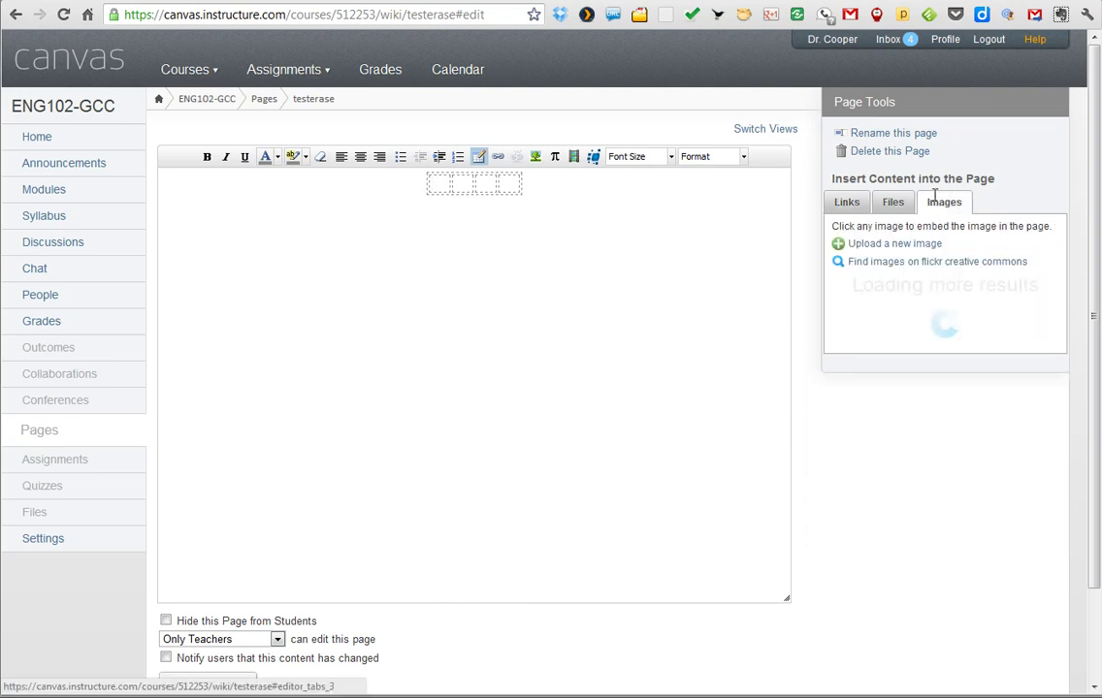
click(891, 245)
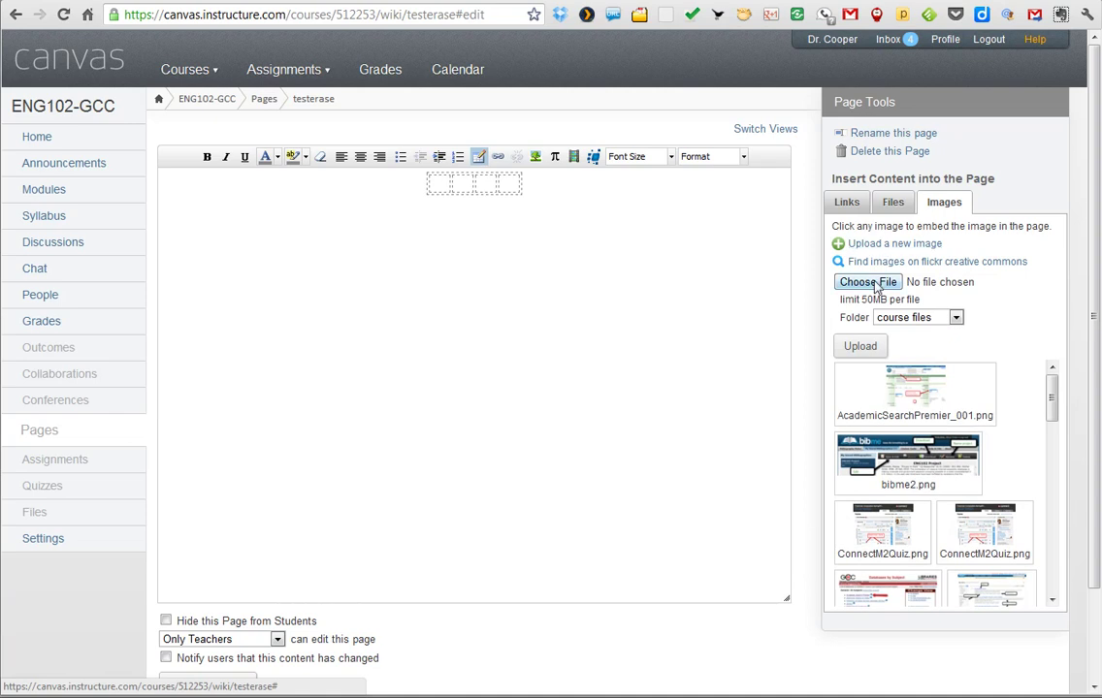
click(869, 283)
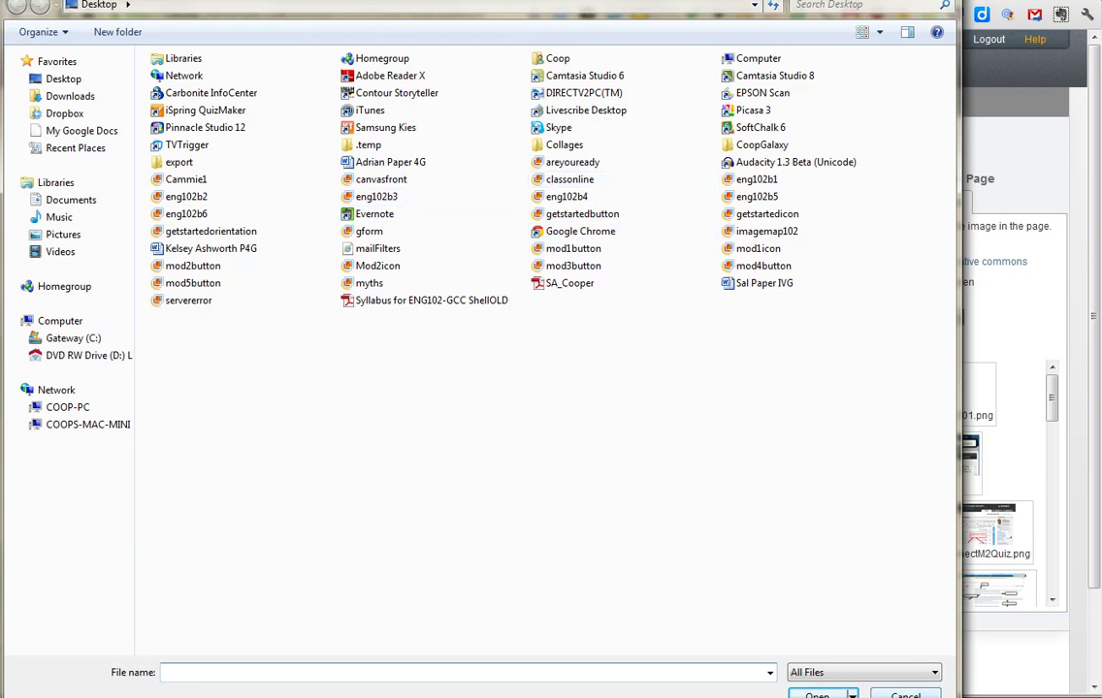
key(Escape)
Embed the course images eng102b1.png, eng102b2.png, eng102b3.png and eng102b4.png in order, one in each table cell.
drag(1051, 395, 1051, 448)
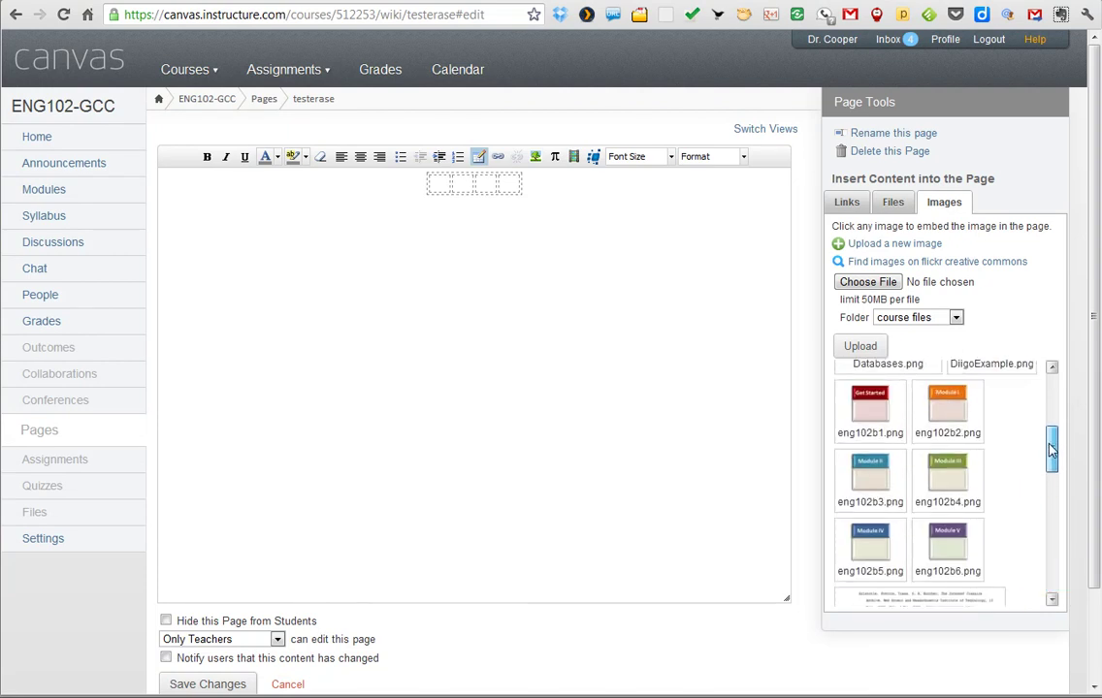
click(872, 406)
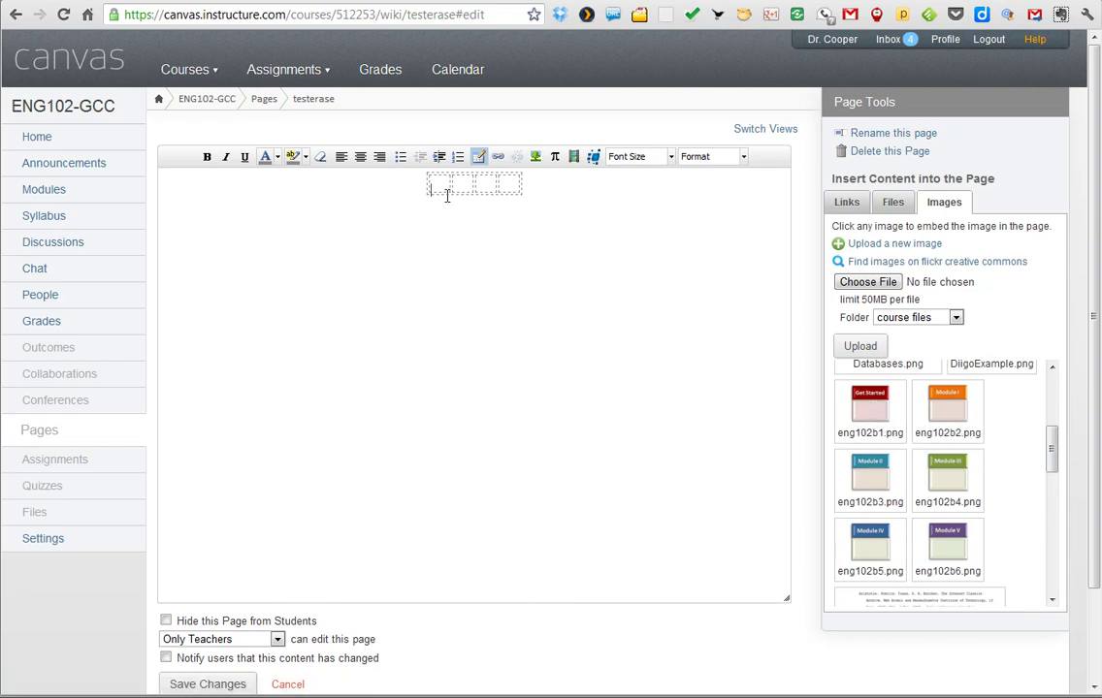
click(501, 227)
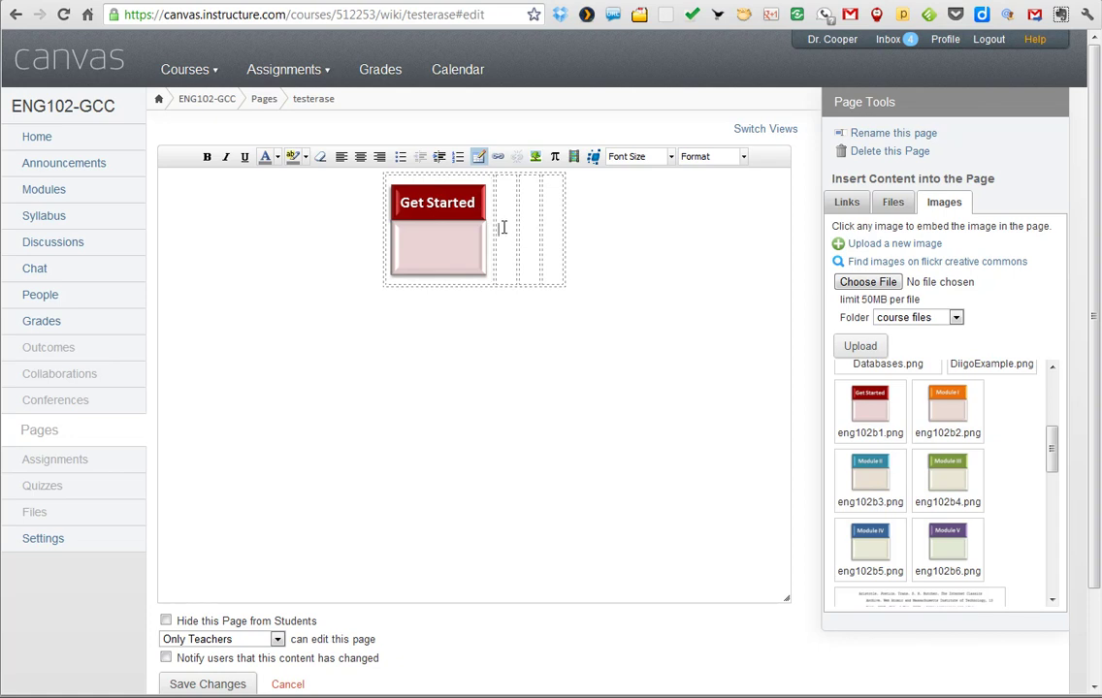
click(957, 412)
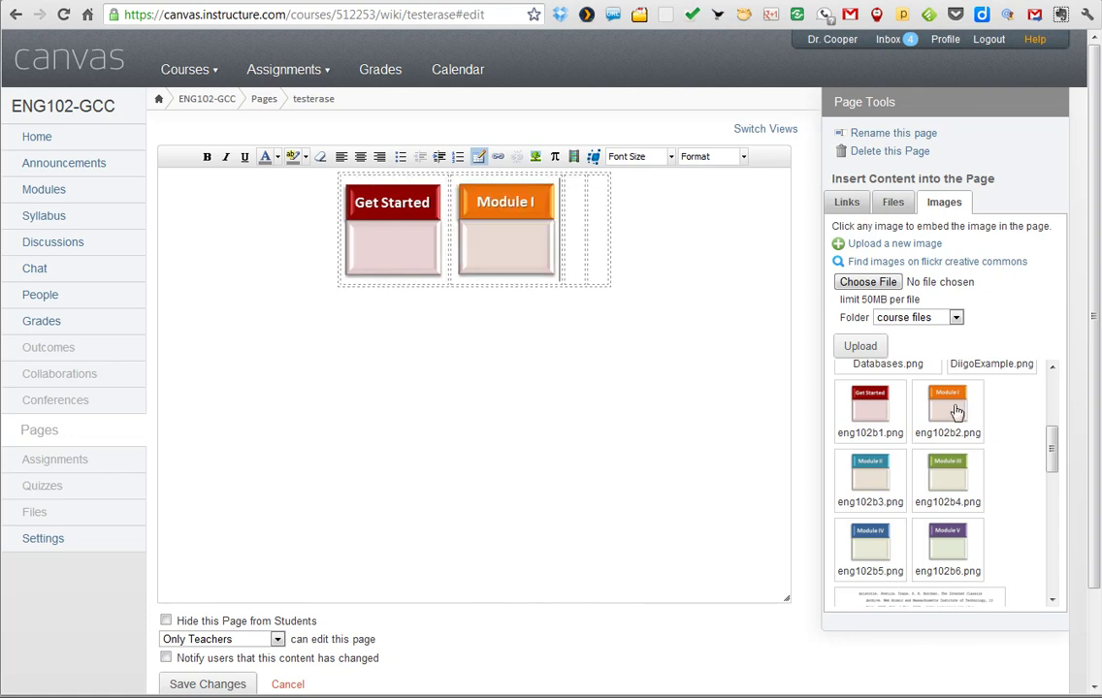
click(869, 477)
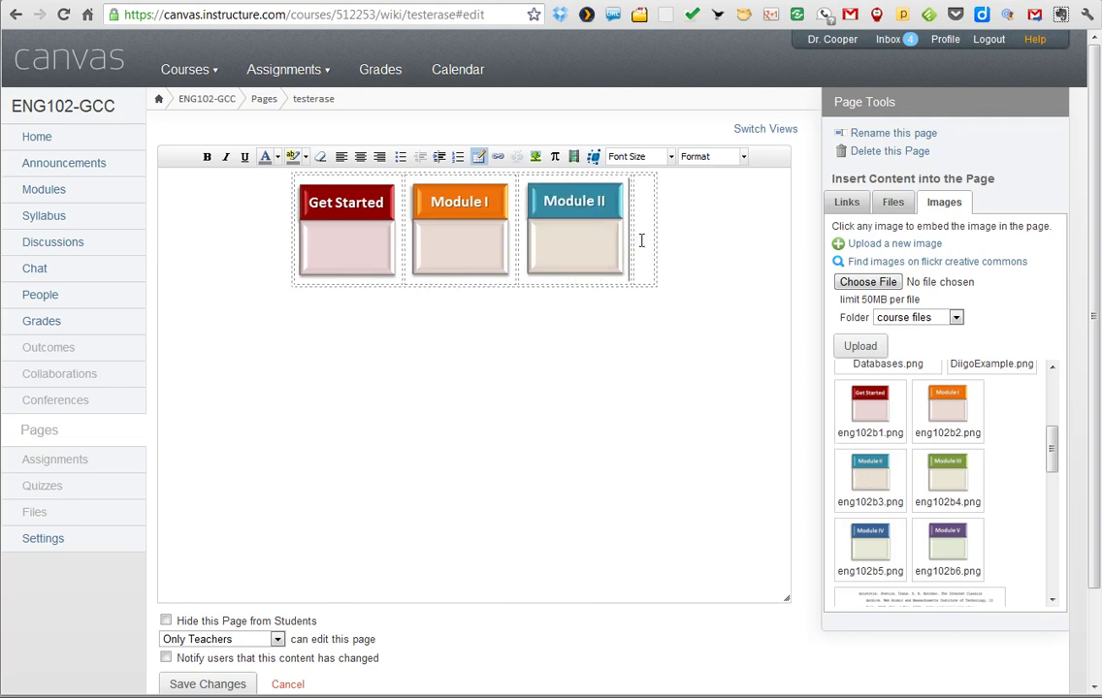
click(942, 482)
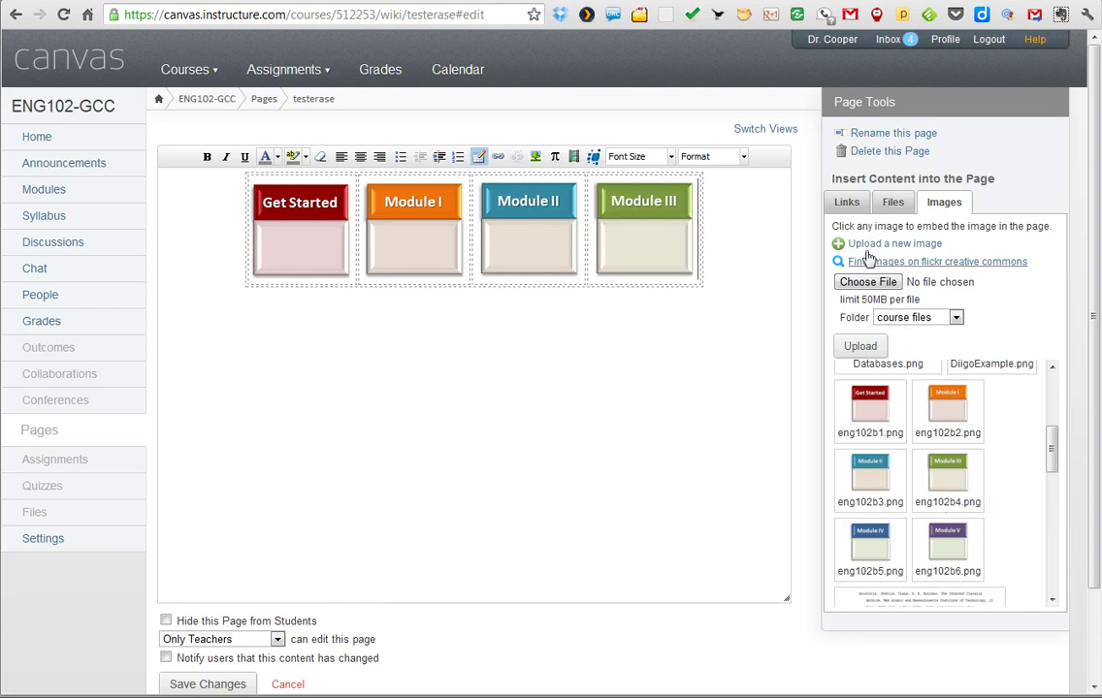
Link the Get Started image to the Course Orientation Start wiki page and the Module I image to Module I Overview.
click(844, 201)
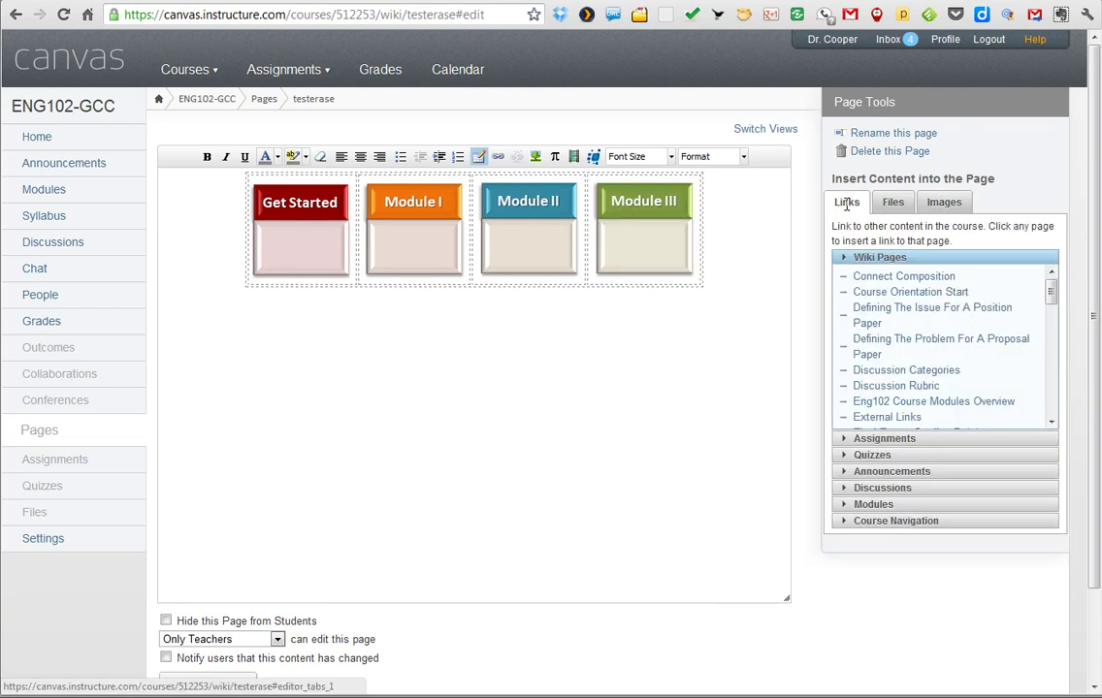
click(296, 236)
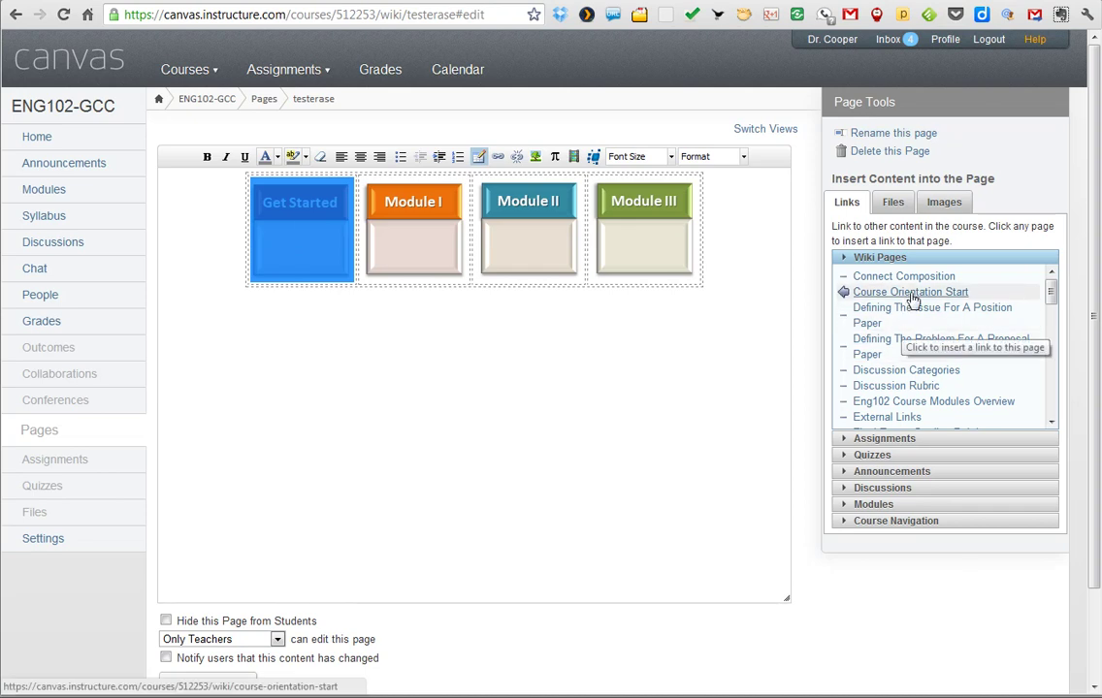
click(412, 246)
drag(1050, 288, 1060, 344)
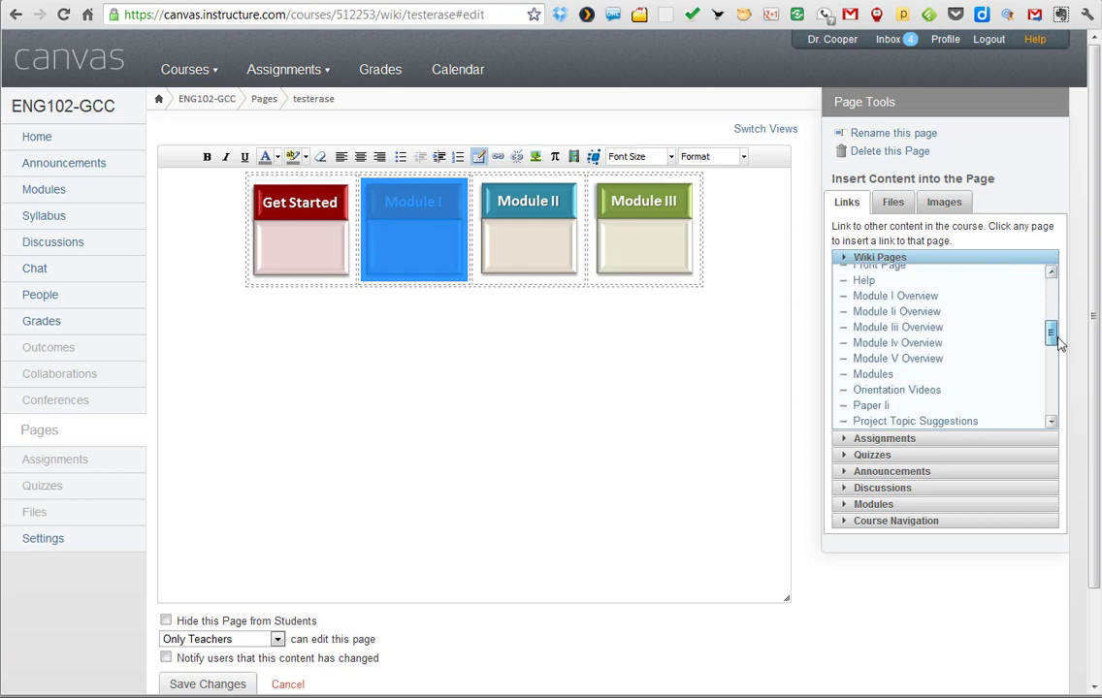
click(906, 297)
Link the Module II image to Module Ii Overview and the Module III image to Module Iii Overview, and save the page.
click(546, 232)
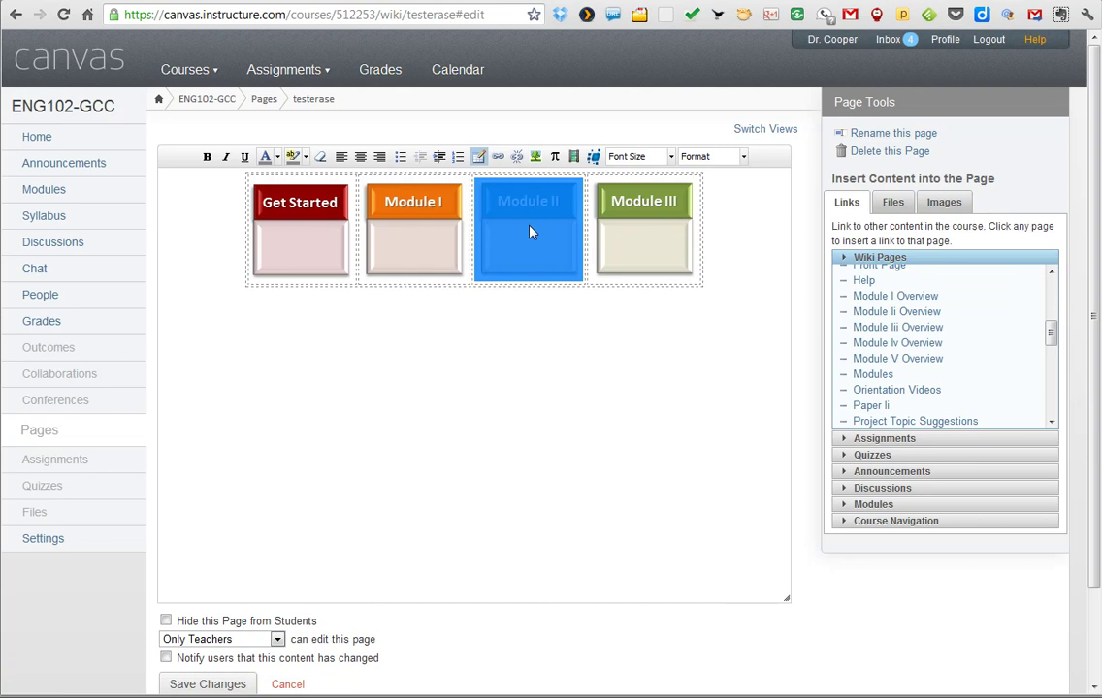
click(872, 312)
click(634, 229)
click(877, 330)
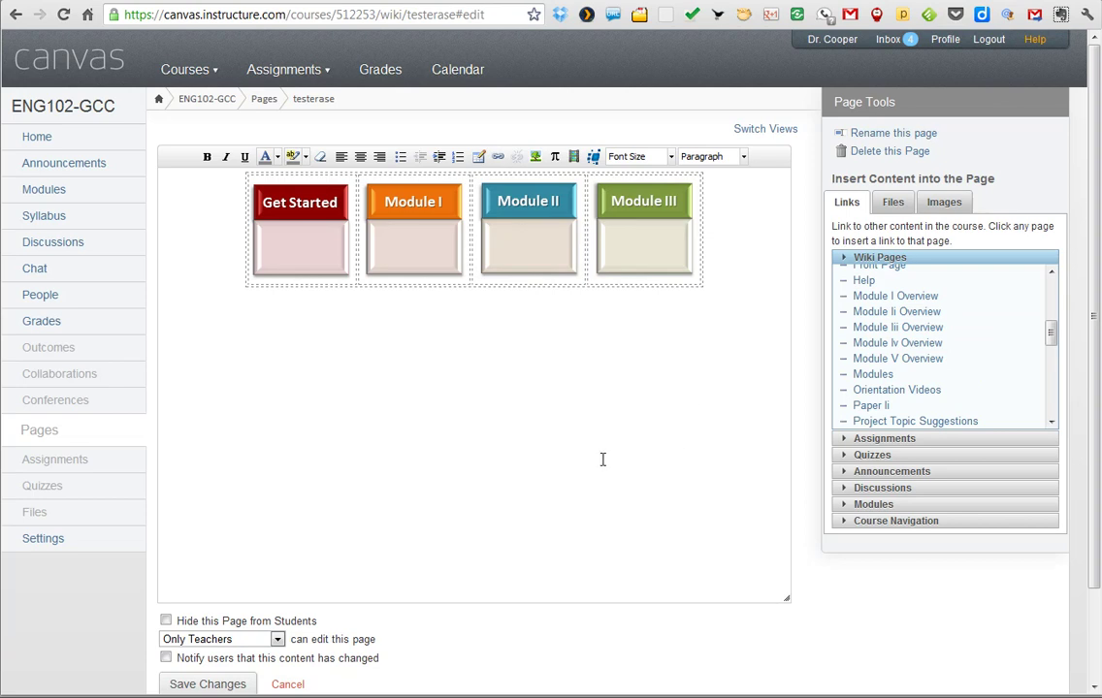
scroll(602, 460, down, 2)
click(225, 583)
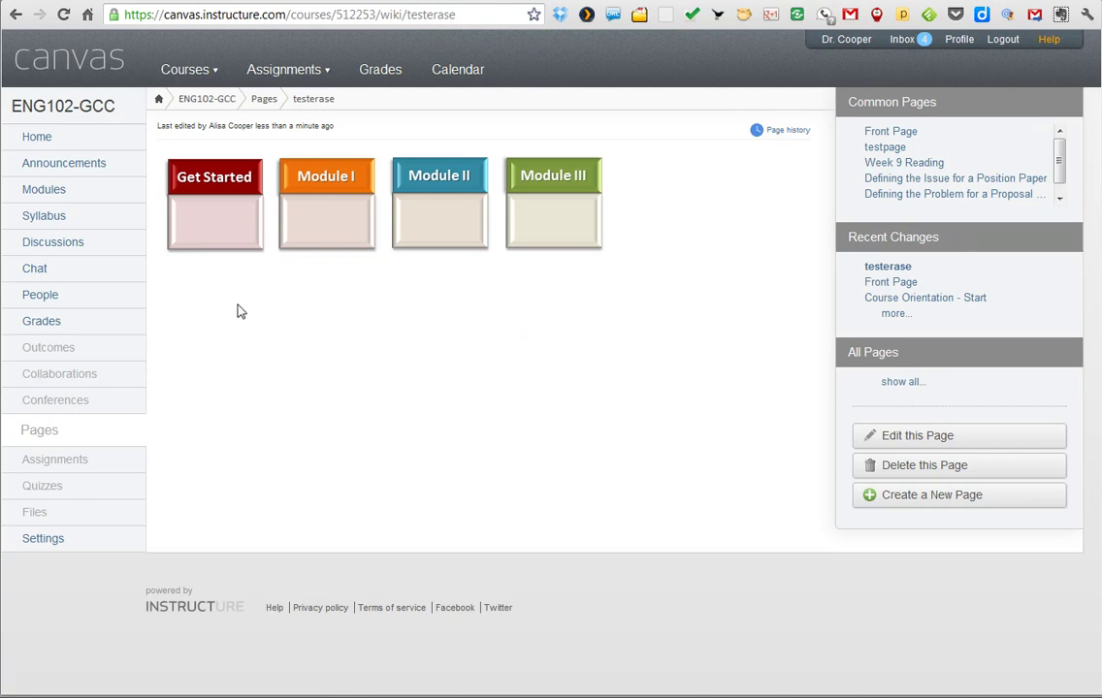
Test the Get Started and Module I image links on the saved page, returning to testerase after each.
click(206, 192)
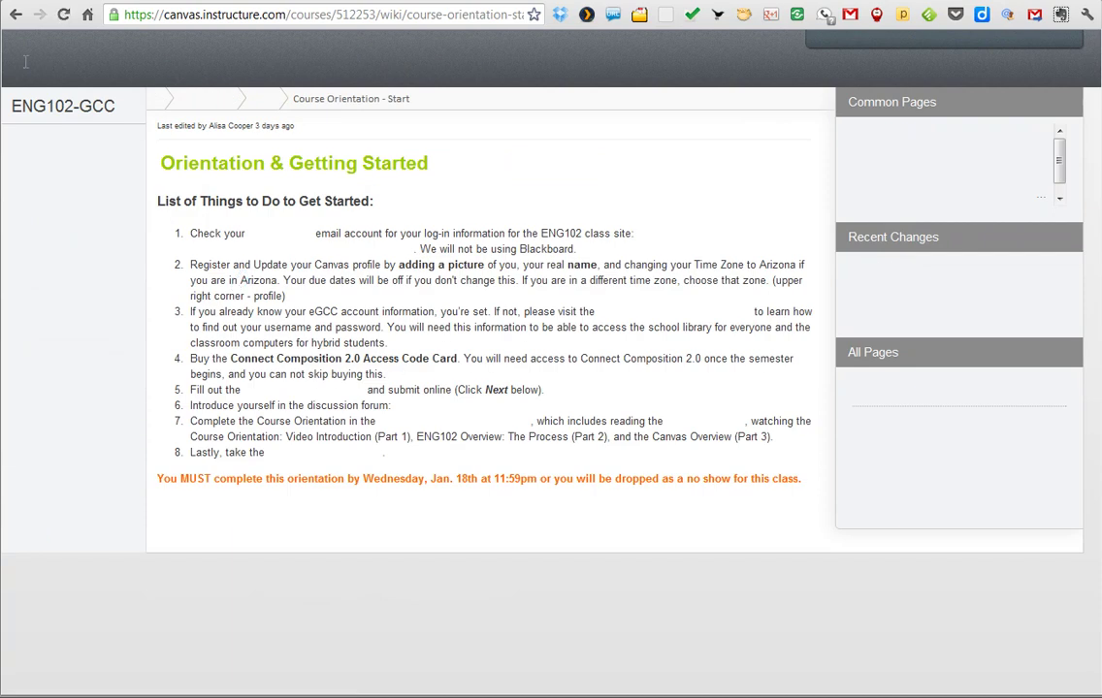
click(16, 17)
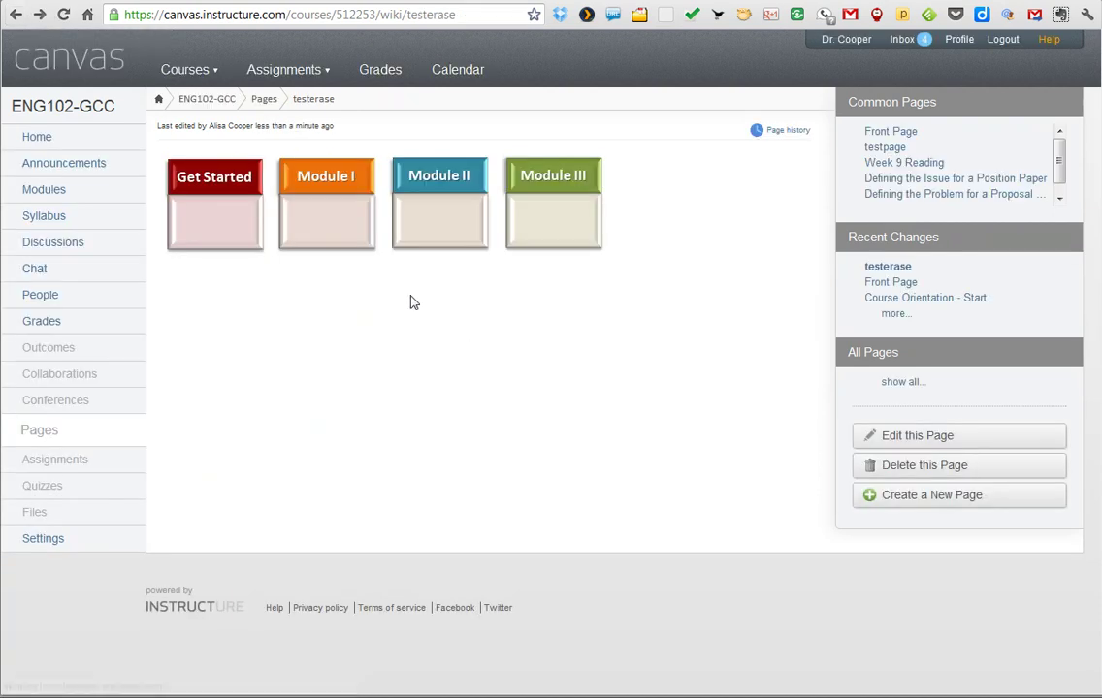
click(319, 178)
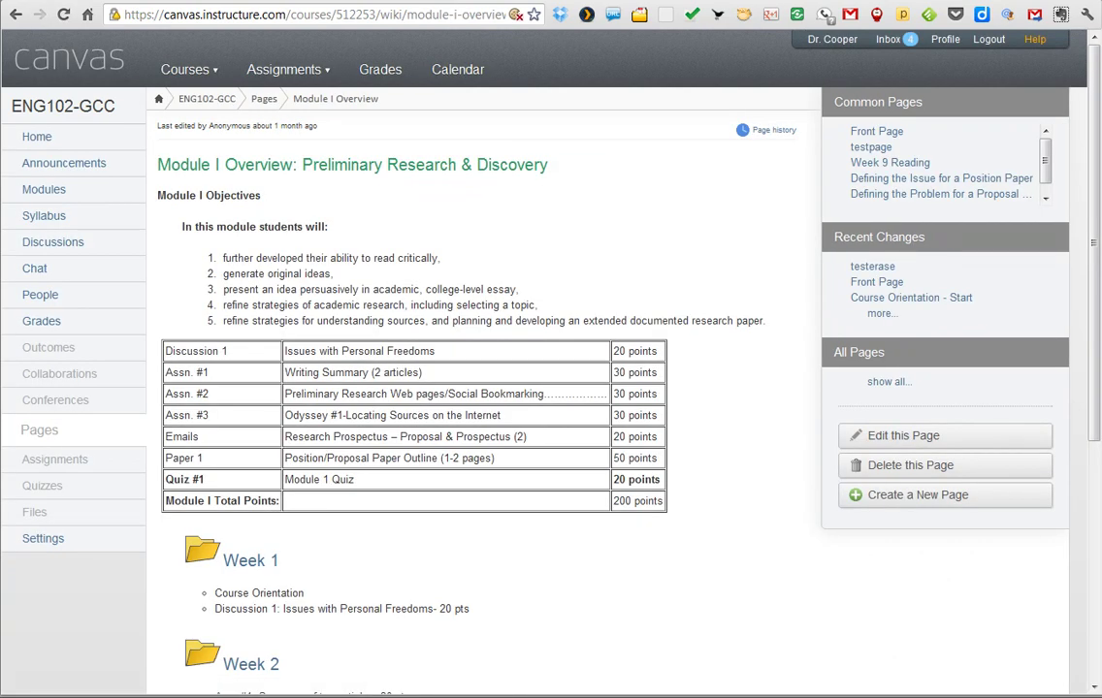
click(14, 21)
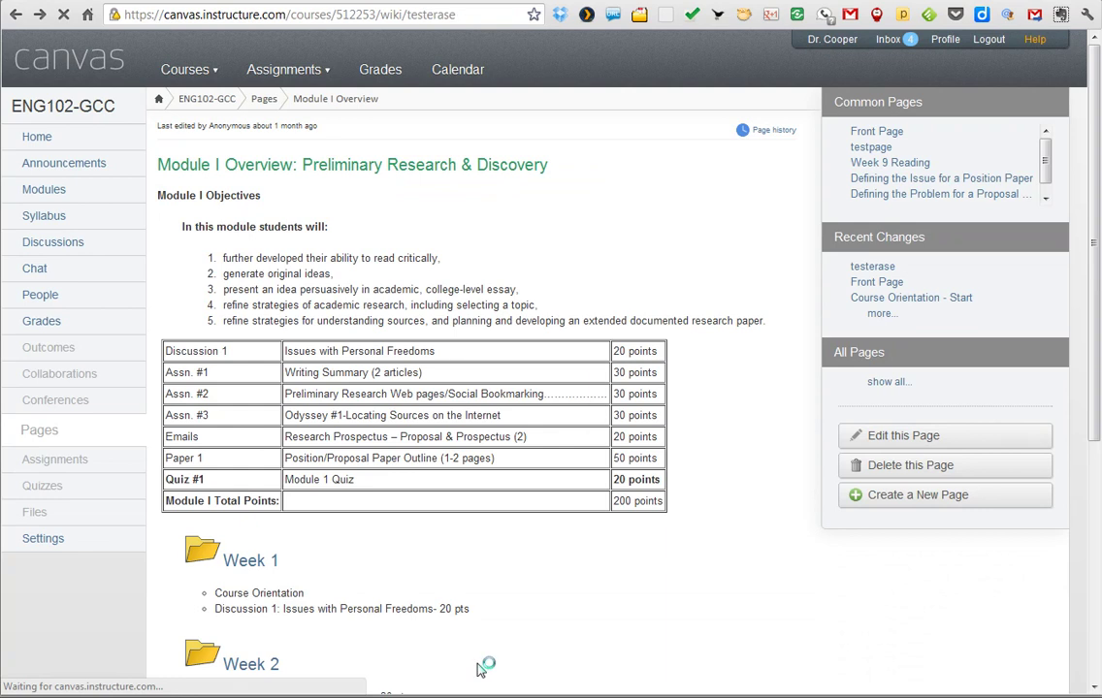